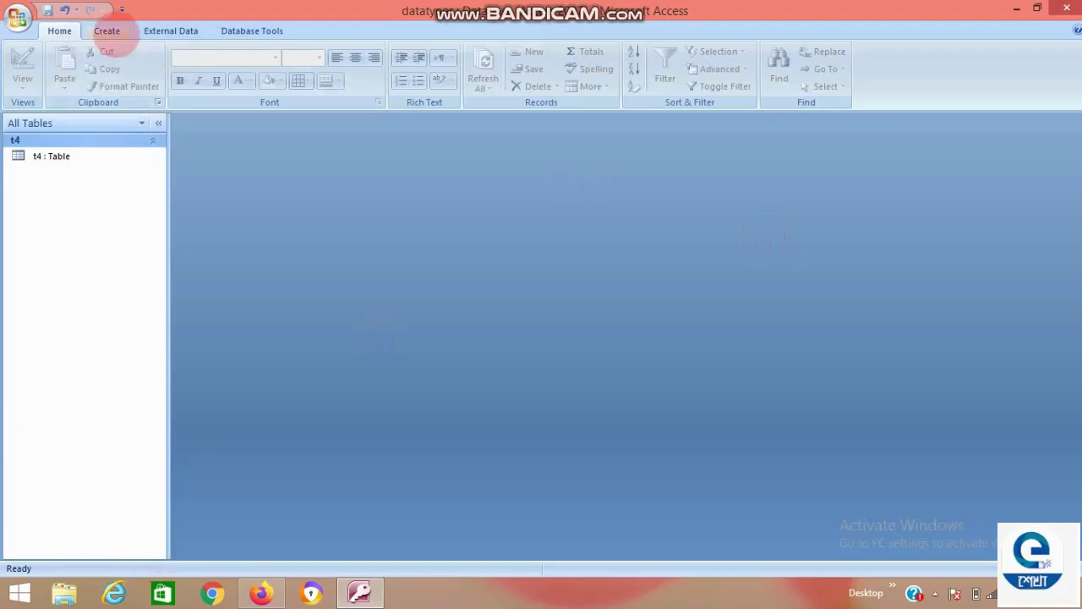
Create a blank table and save it as marksheet, opening it in Design view.
{"action": "left_click", "coordinate": [106, 32]}
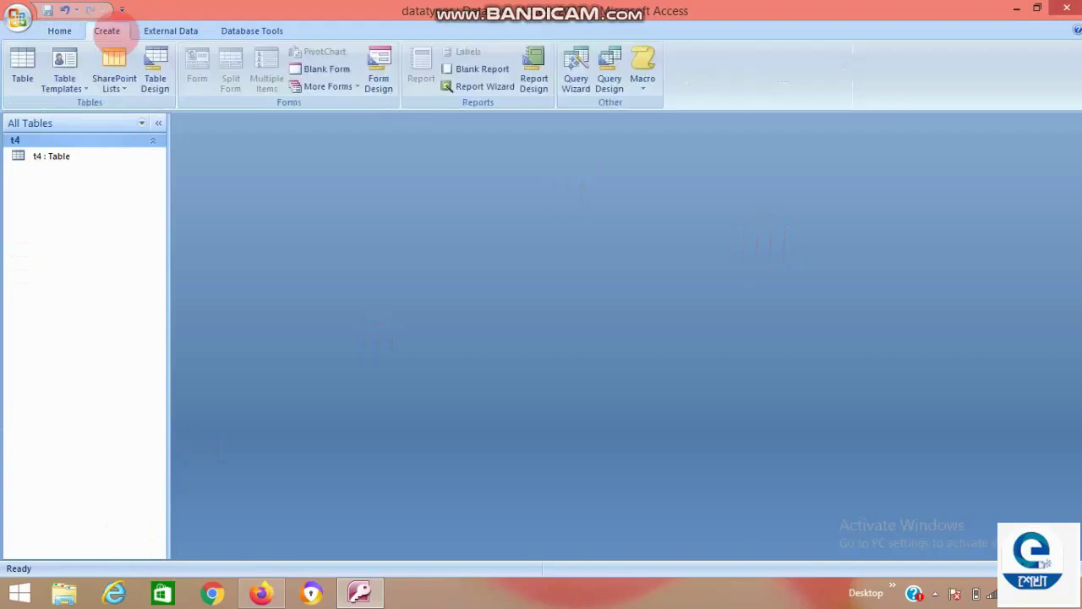
{"action": "left_click", "coordinate": [22, 74]}
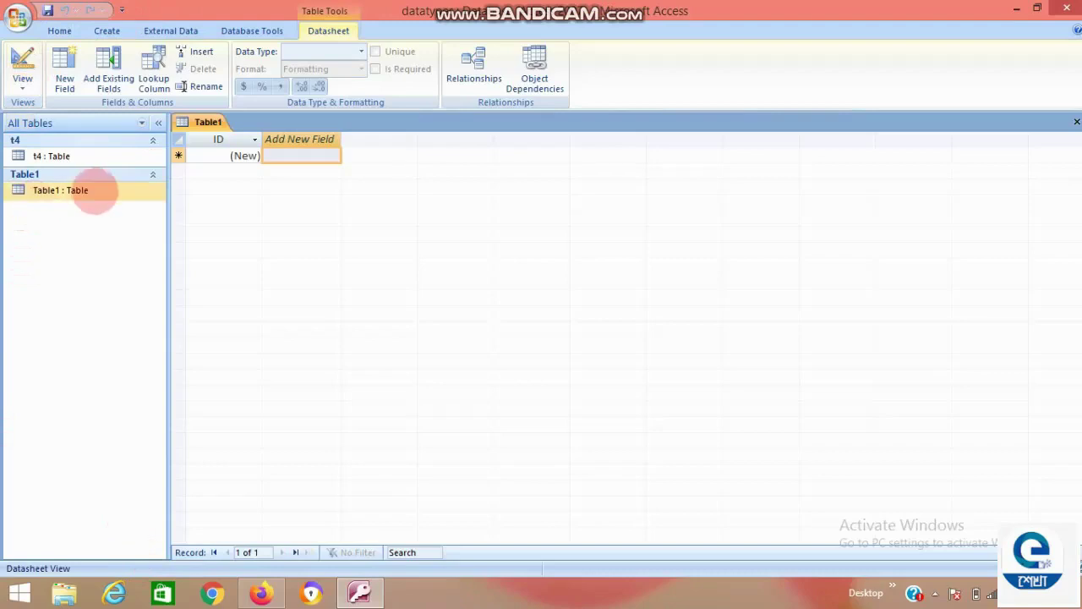
{"action": "right_click", "coordinate": [89, 193]}
{"action": "left_click", "coordinate": [126, 222]}
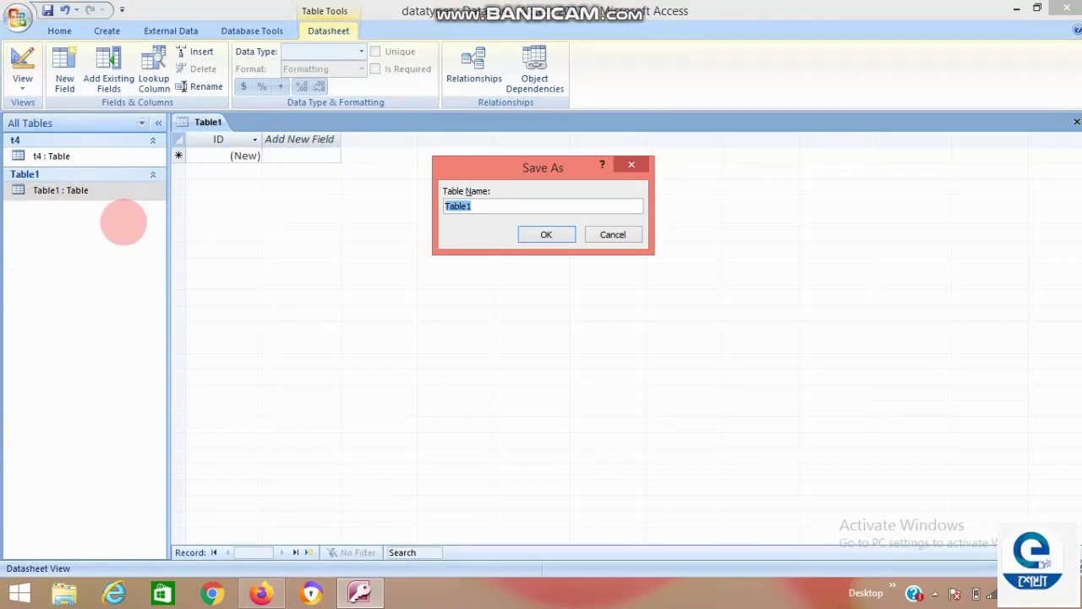
{"action": "type", "text": "marksheet"}
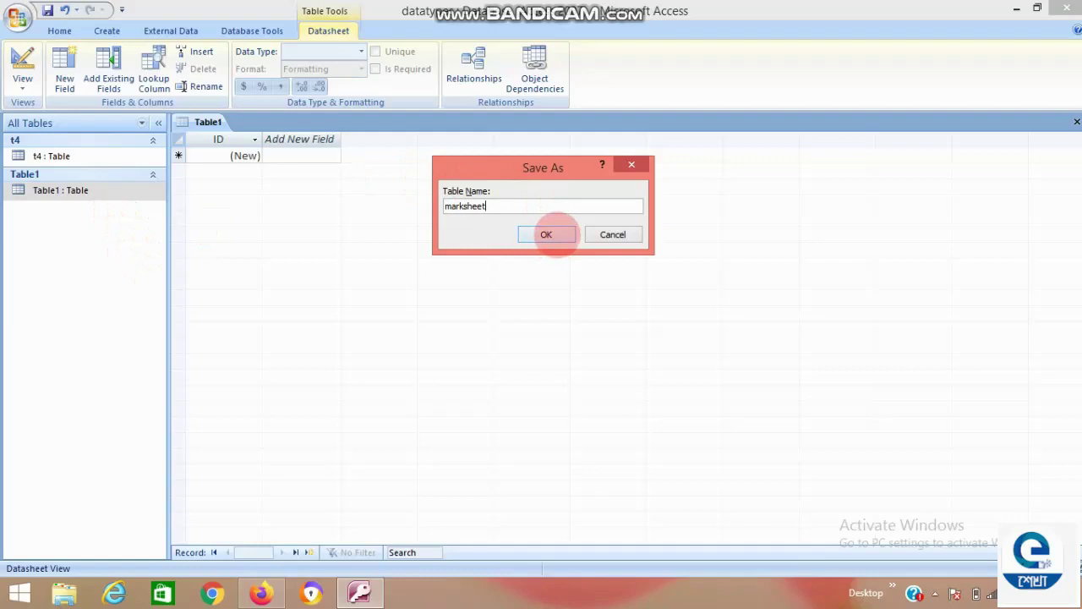
{"action": "left_click", "coordinate": [546, 234]}
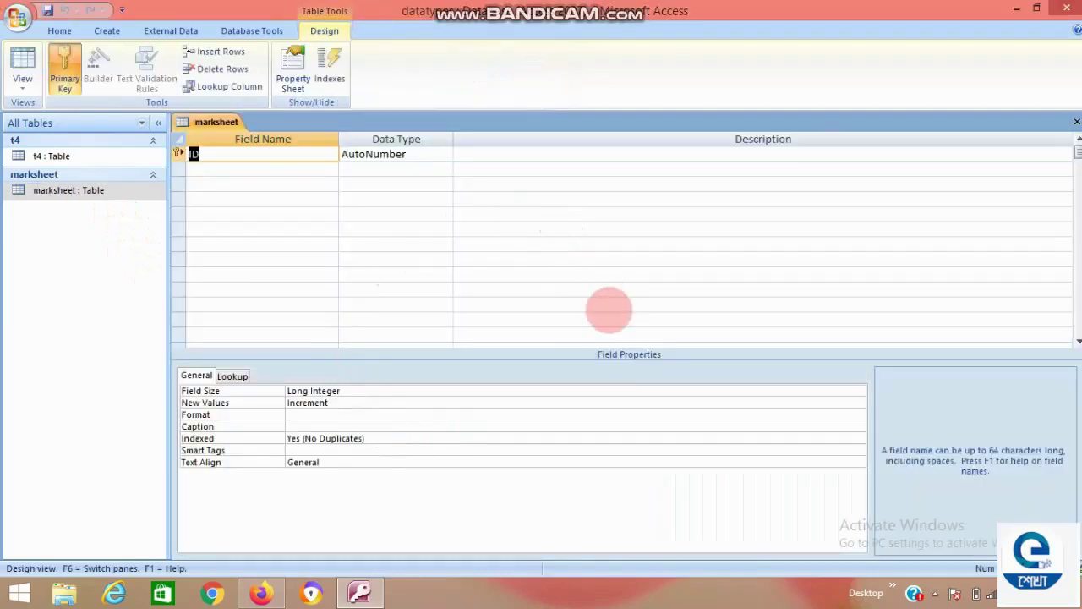
Add roll as an AutoNumber field, then name and class as Text fields.
{"action": "type", "text": "roll"}
{"action": "key", "text": "Tab"}
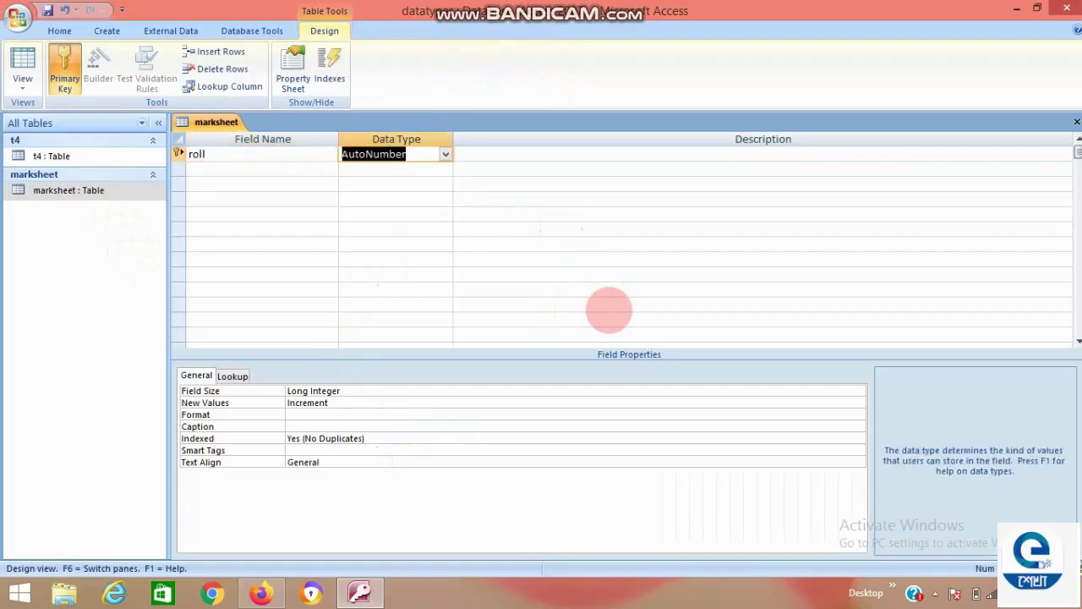
{"action": "key", "text": "Tab"}
{"action": "key", "text": "Tab"}
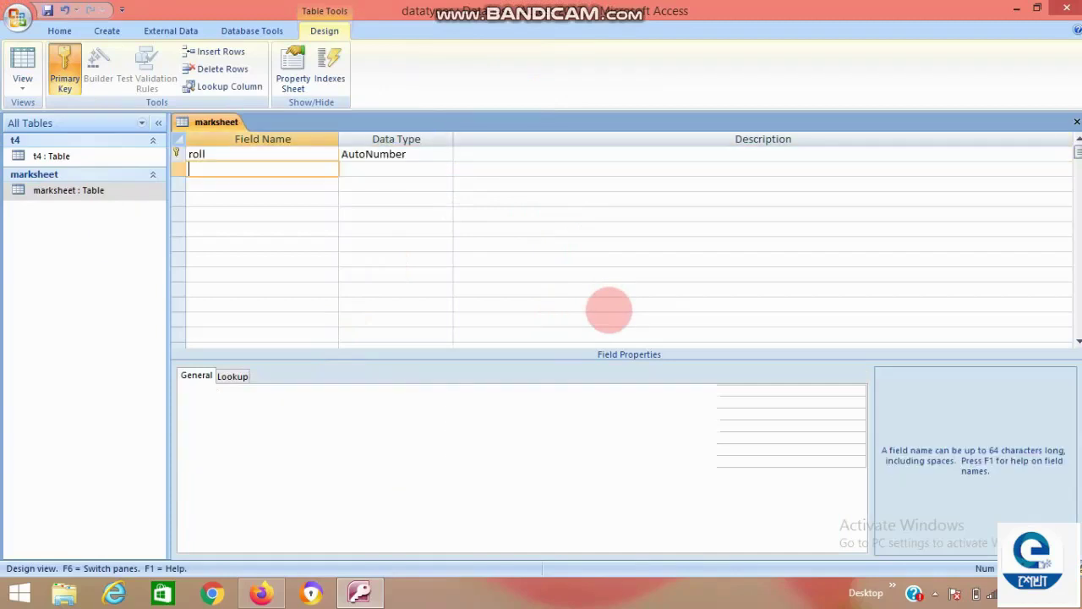
{"action": "type", "text": "name"}
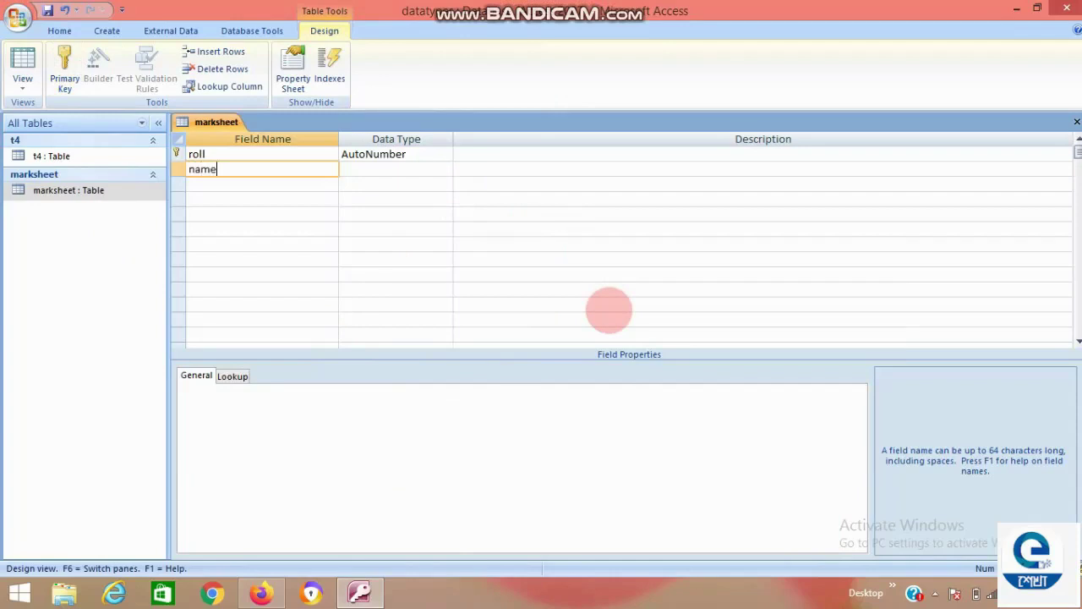
{"action": "key", "text": "Tab"}
{"action": "key", "text": "Return"}
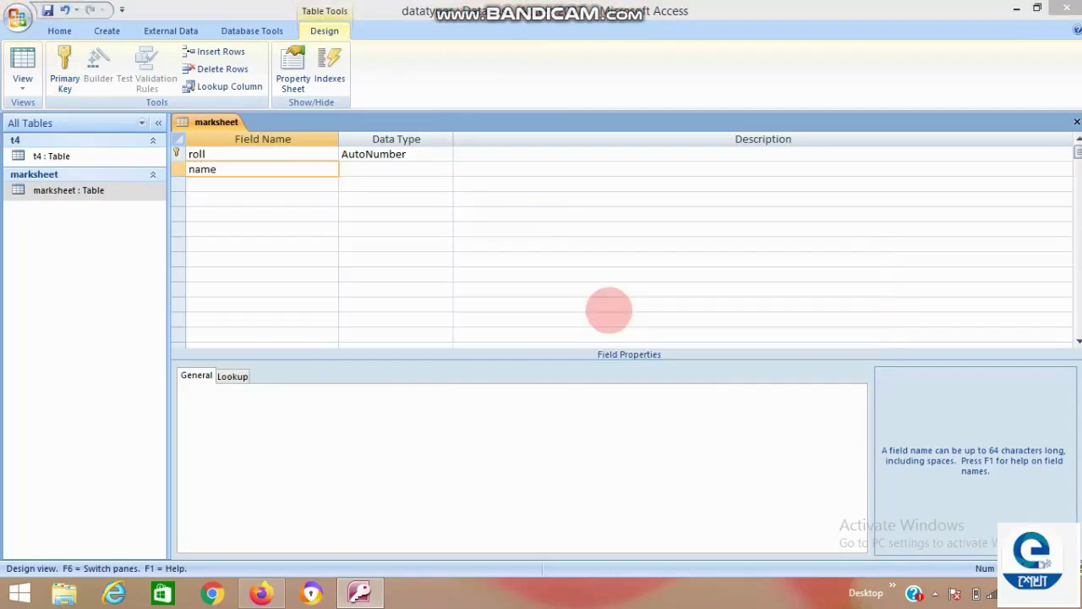
{"action": "key", "text": "Tab"}
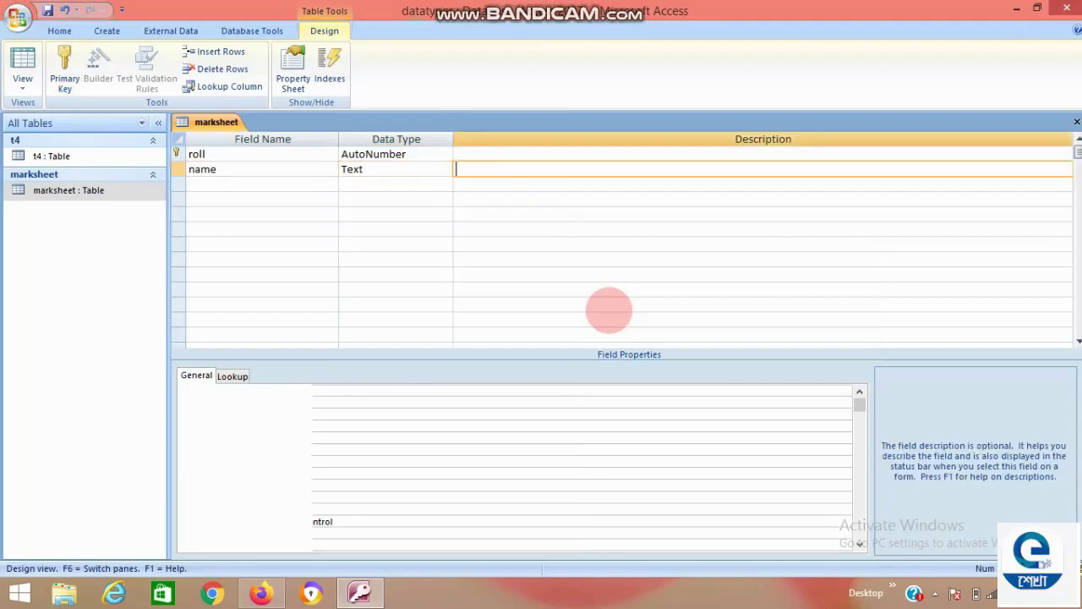
{"action": "key", "text": "Tab"}
{"action": "type", "text": "class"}
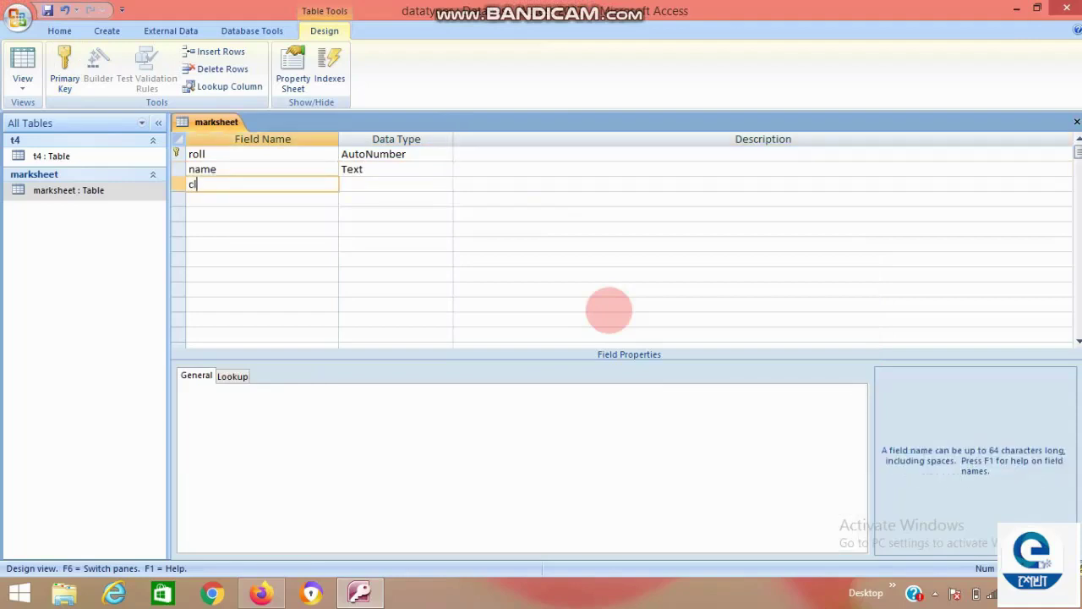
{"action": "key", "text": "Tab"}
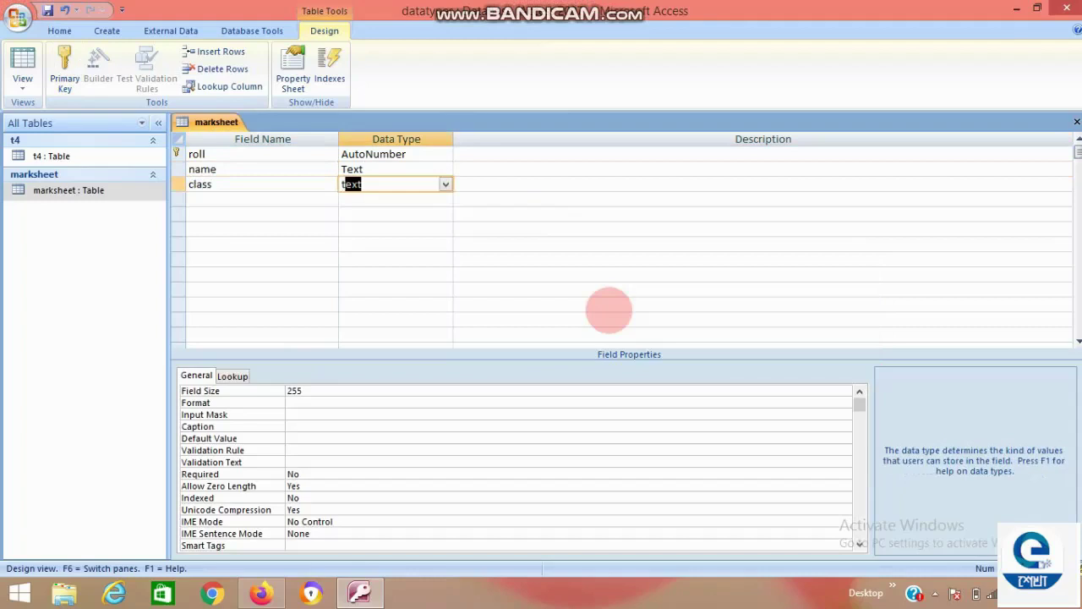
{"action": "key", "text": "Tab"}
{"action": "key", "text": "Tab"}
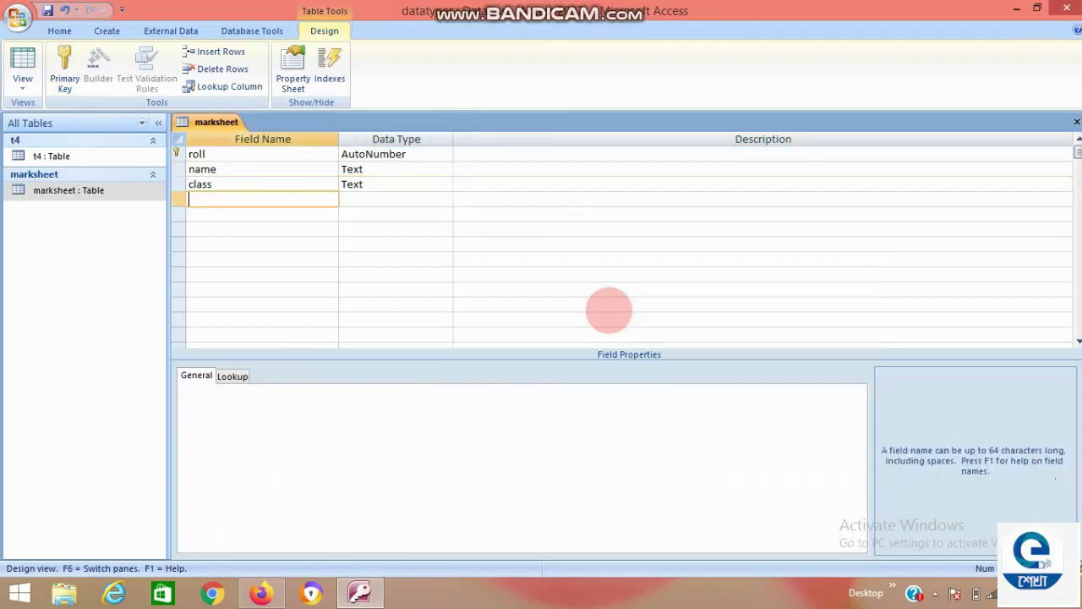
Add beng, eng and math as Number fields.
{"action": "type", "text": "beng"}
{"action": "key", "text": "Tab"}
{"action": "type", "text": "n"}
{"action": "key", "text": "Tab"}
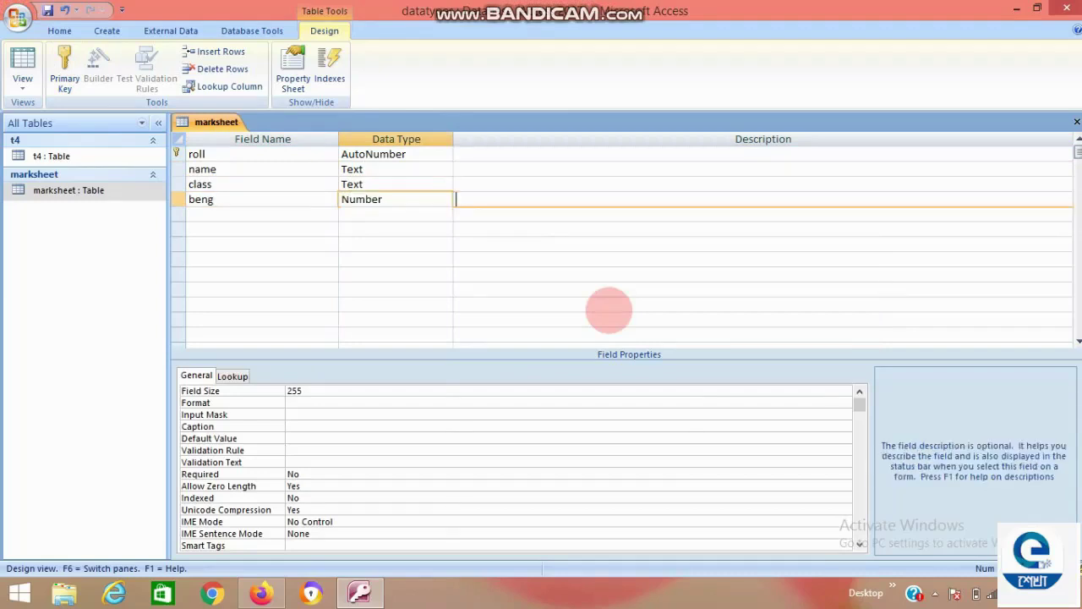
{"action": "key", "text": "Tab"}
{"action": "type", "text": "eng"}
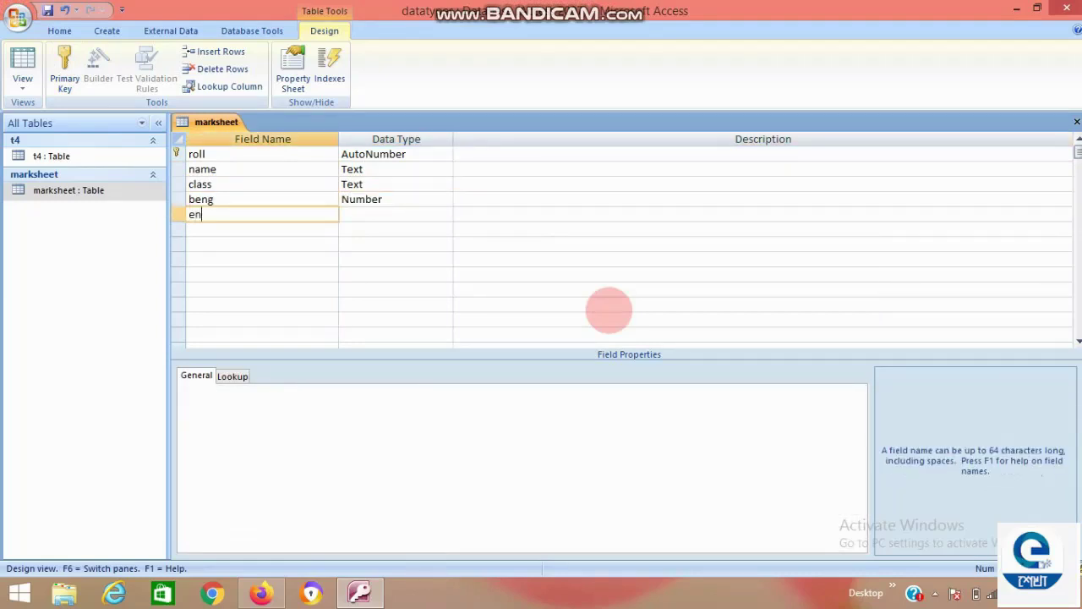
{"action": "key", "text": "Tab"}
{"action": "type", "text": "n"}
{"action": "key", "text": "Tab"}
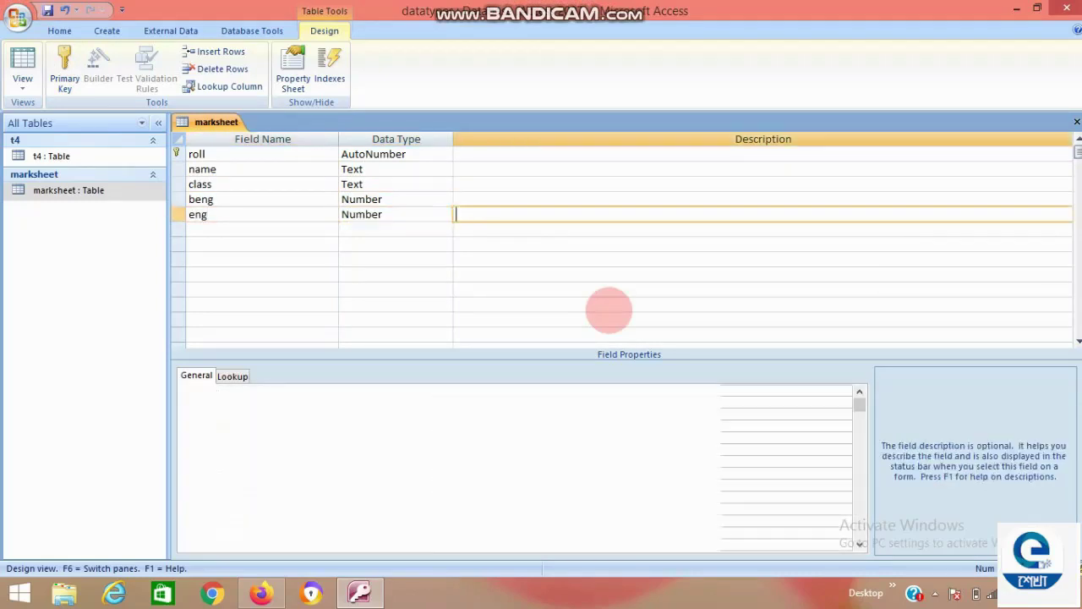
{"action": "key", "text": "Tab"}
{"action": "type", "text": "math"}
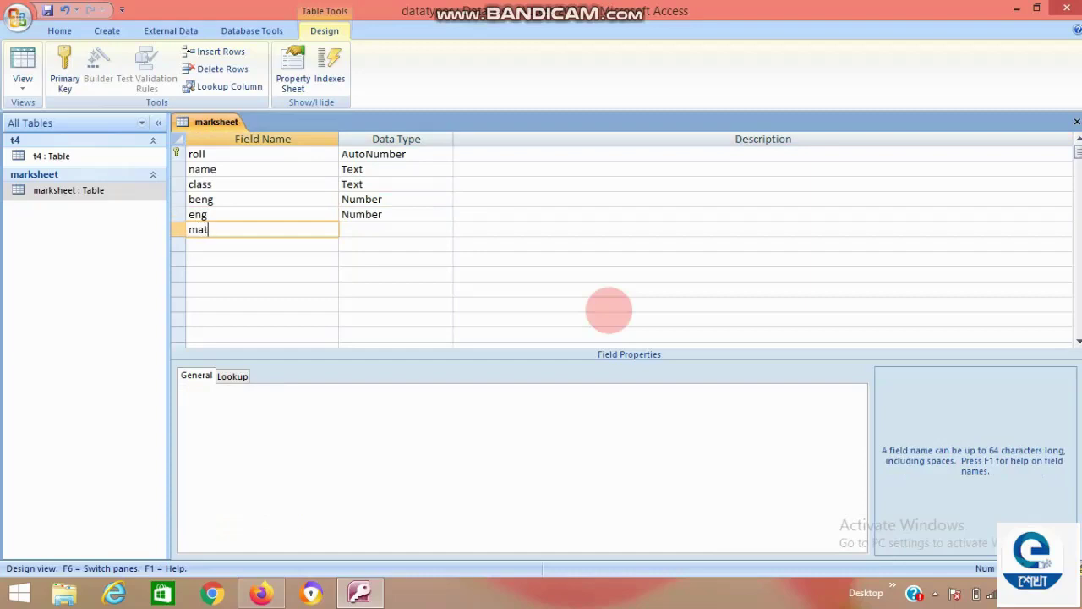
{"action": "key", "text": "Tab"}
{"action": "key", "text": "Tab"}
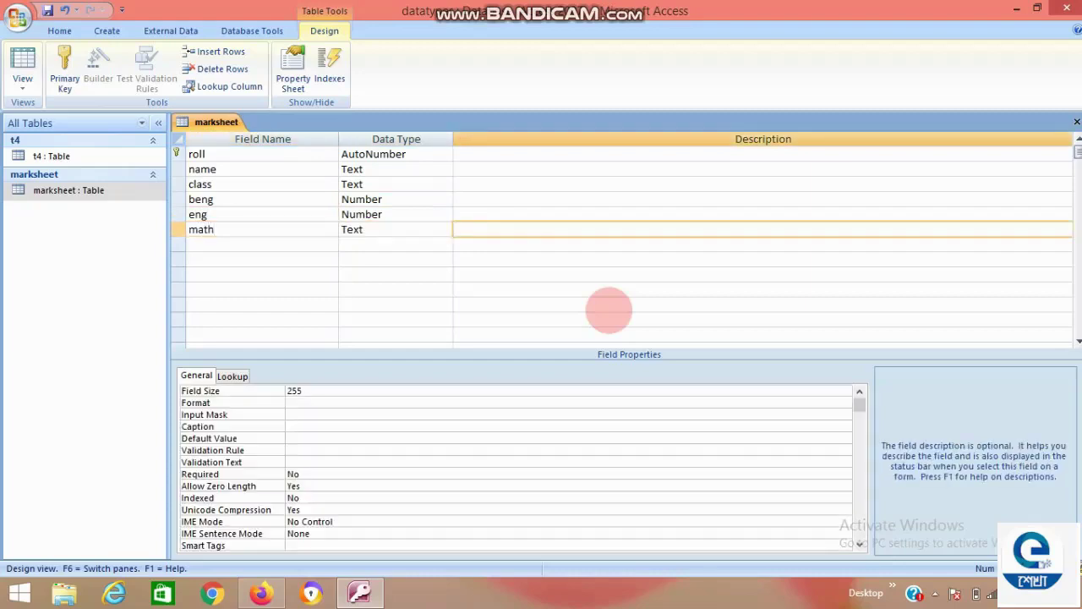
{"action": "key", "text": "shift+Tab"}
{"action": "type", "text": "n"}
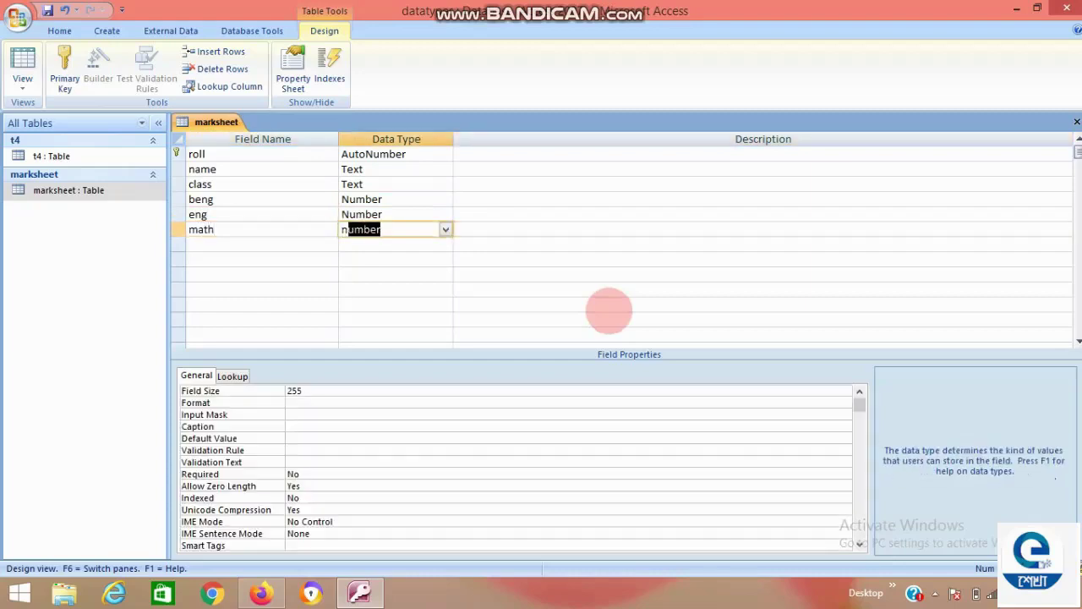
{"action": "key", "text": "Tab"}
{"action": "key", "text": "Tab"}
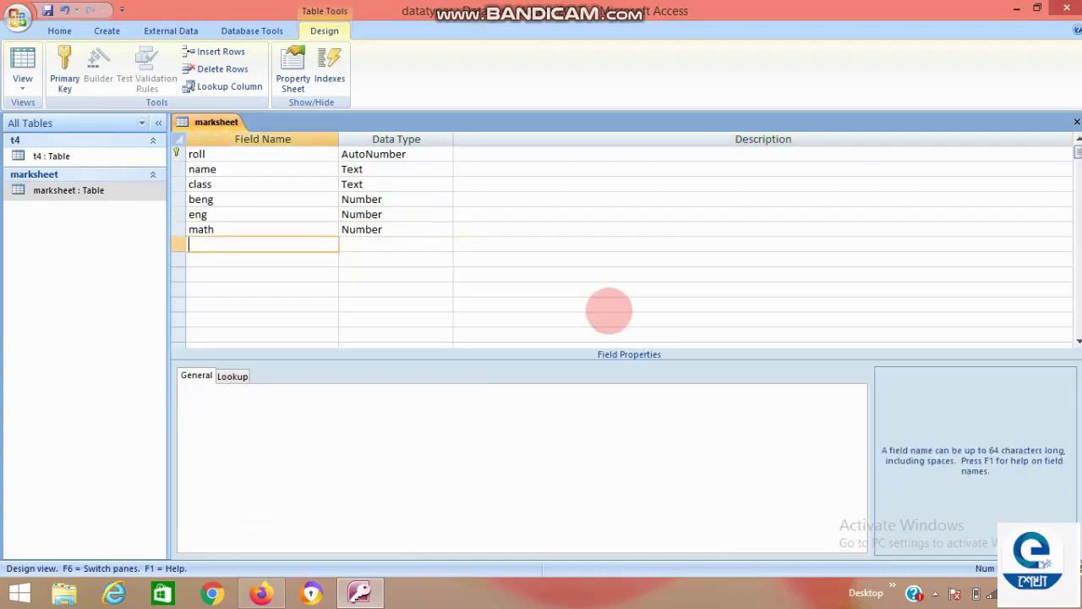
Add total and per as Number fields and grade as a Text field.
{"action": "type", "text": "total"}
{"action": "key", "text": "Tab"}
{"action": "type", "text": "n"}
{"action": "key", "text": "Tab"}
{"action": "key", "text": "Tab"}
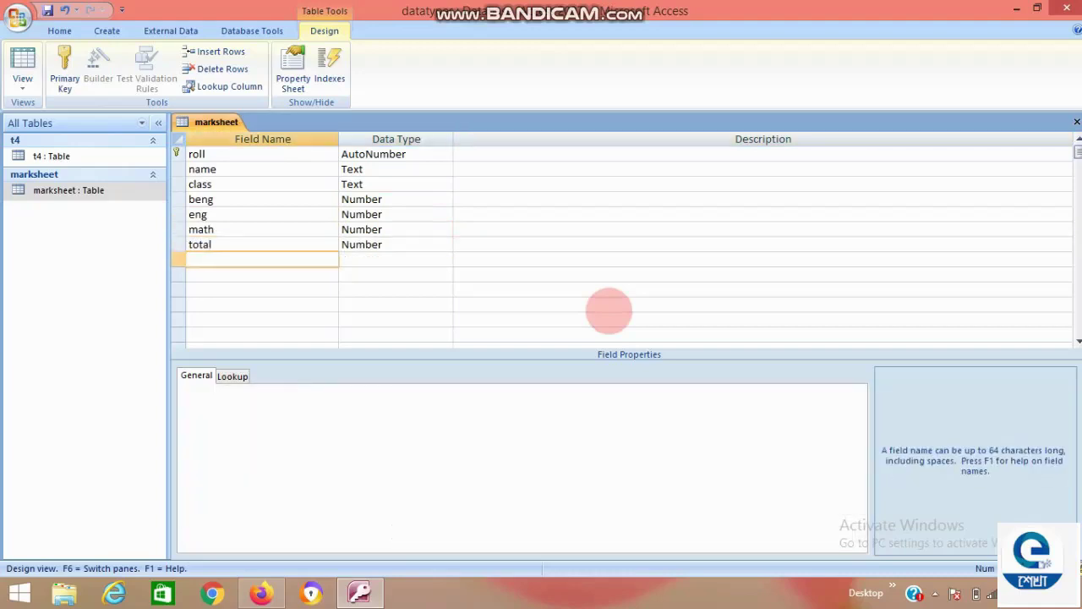
{"action": "type", "text": "per"}
{"action": "key", "text": "Tab"}
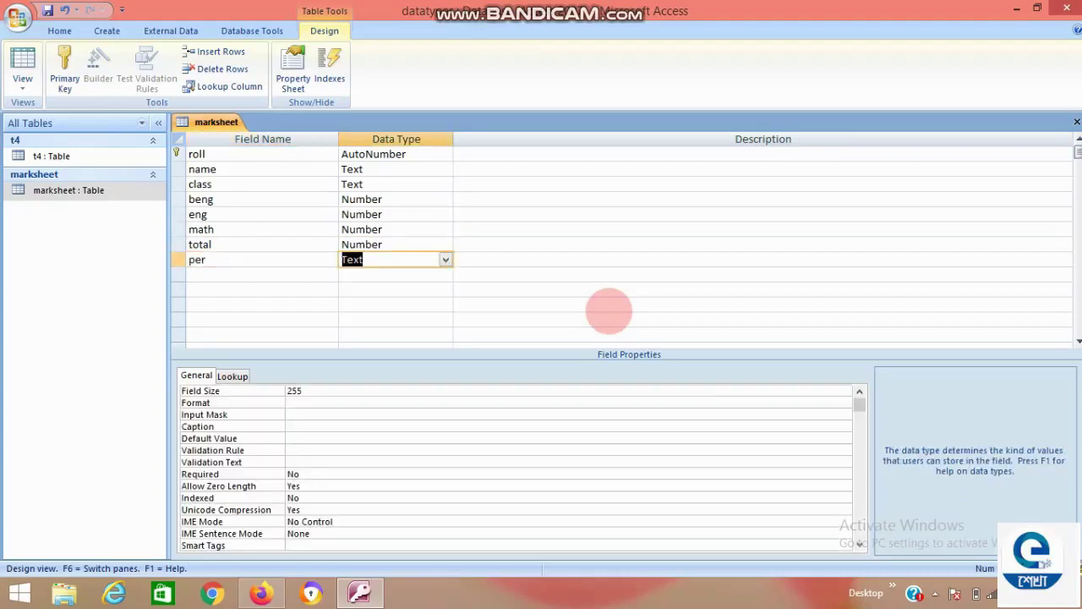
{"action": "type", "text": "n"}
{"action": "key", "text": "Tab"}
{"action": "key", "text": "Tab"}
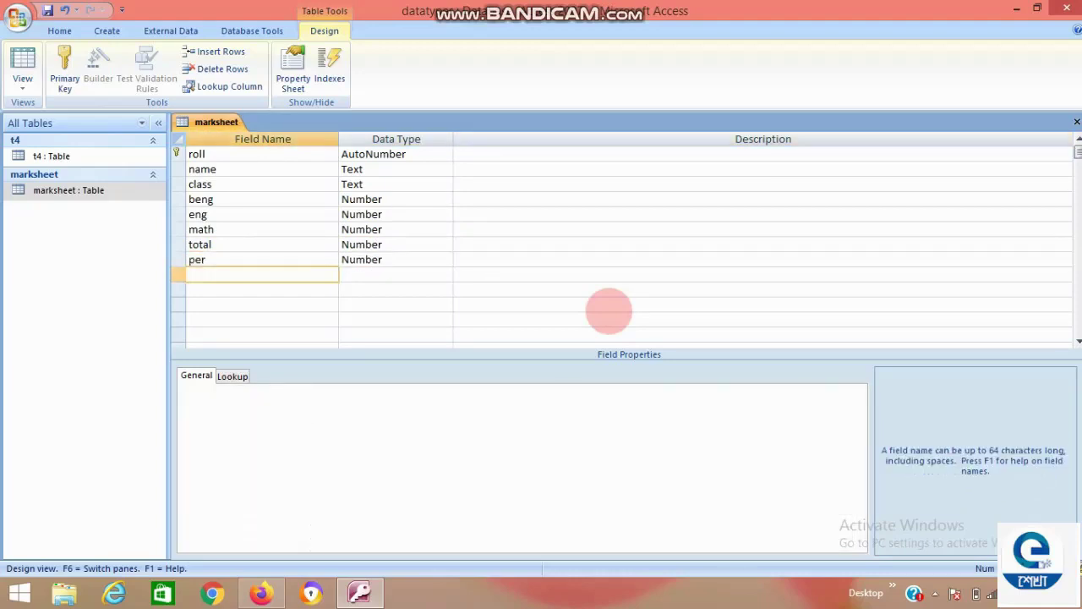
{"action": "type", "text": "grade"}
{"action": "key", "text": "Tab"}
{"action": "type", "text": "t"}
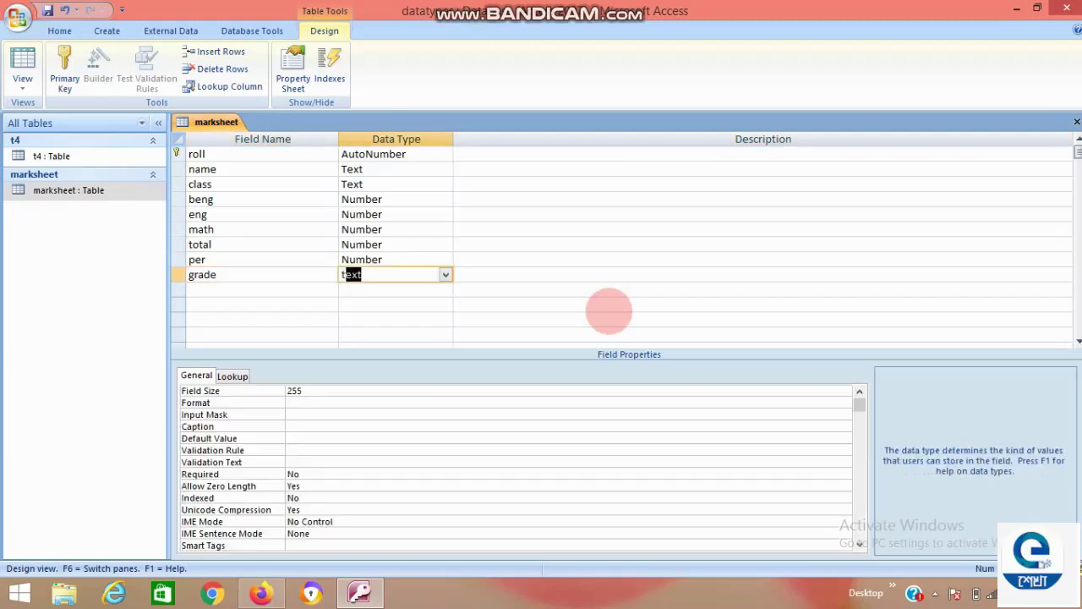
{"action": "key", "text": "Tab"}
{"action": "key", "text": "Tab"}
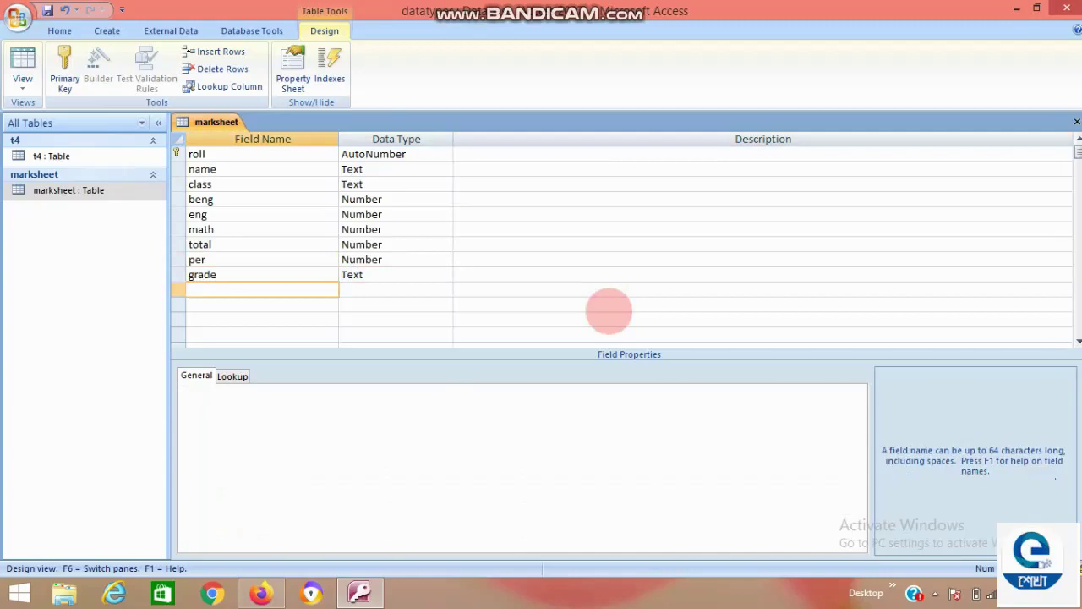
Save the marksheet design and open the table in Datasheet view.
{"action": "key", "text": "ctrl+w"}
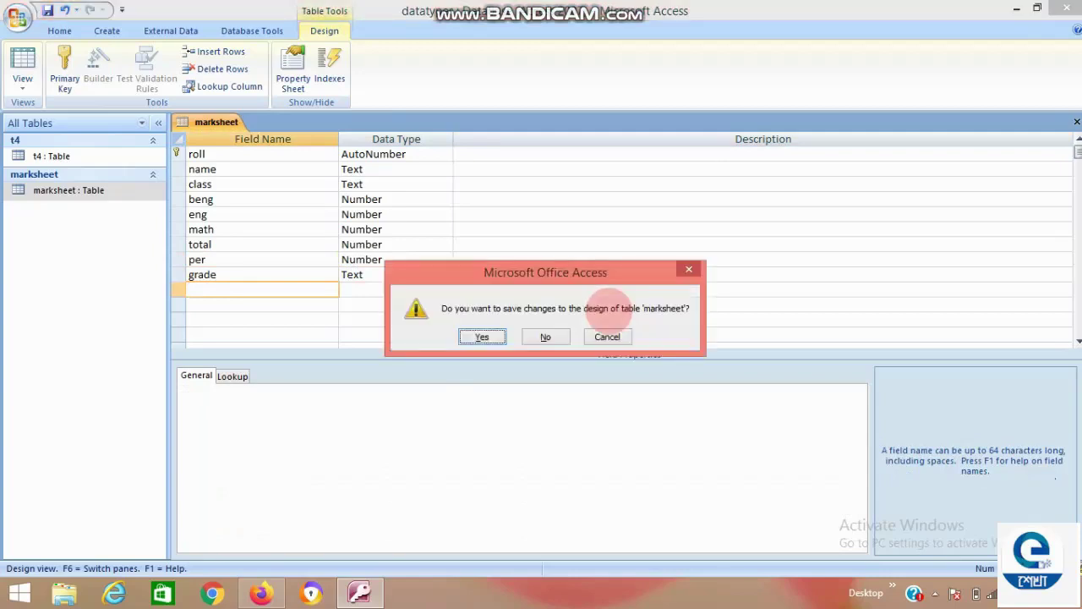
{"action": "key", "text": "Return"}
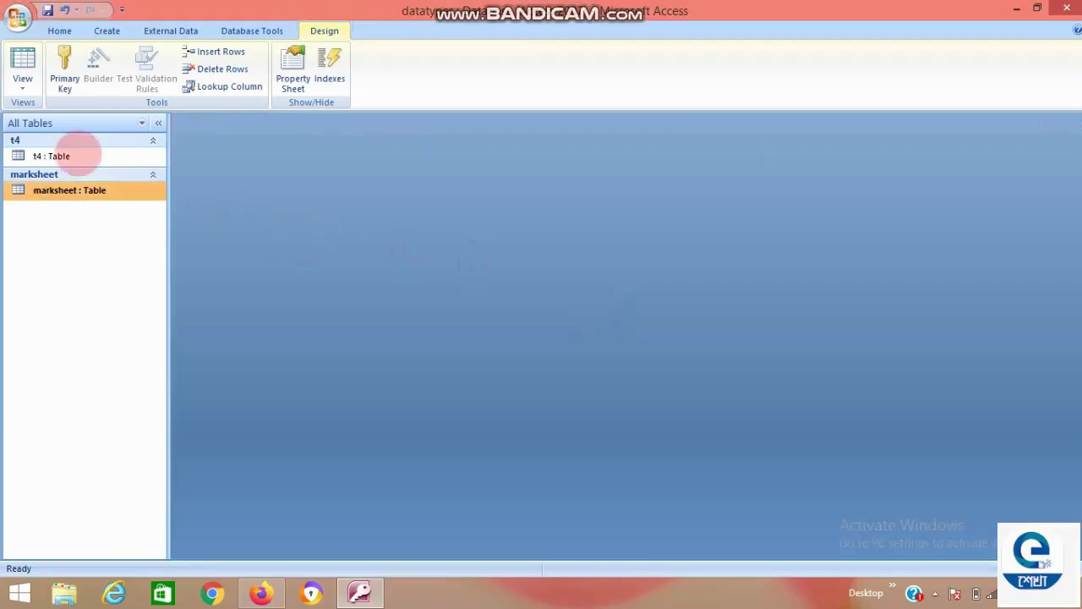
{"action": "double_click", "coordinate": [94, 191]}
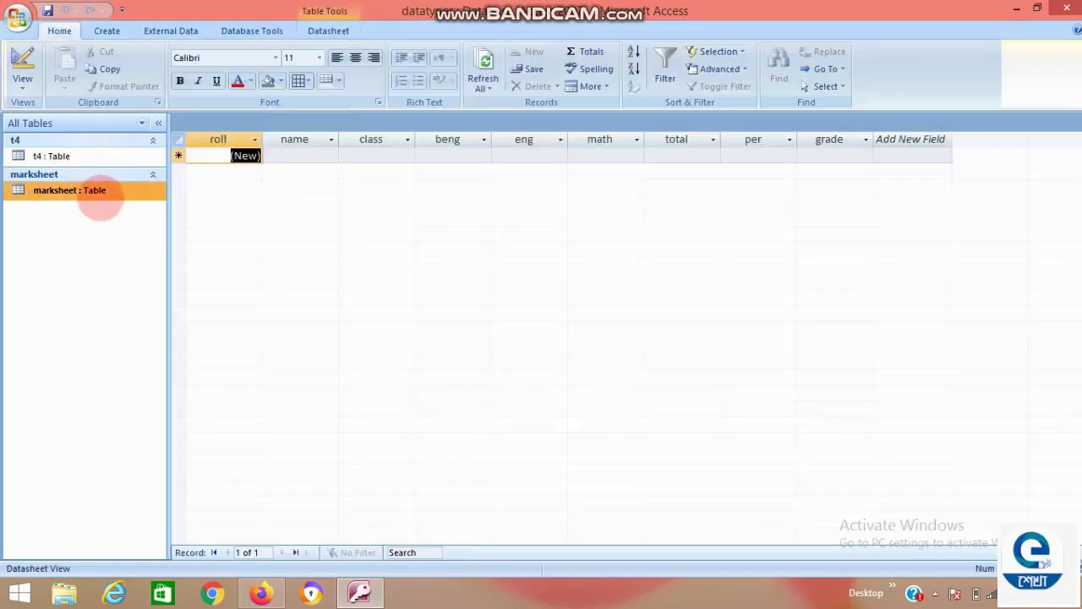
Enter the first student's name, class vi, and marks beng 56, eng 65, math 85.
{"action": "left_click", "coordinate": [323, 154]}
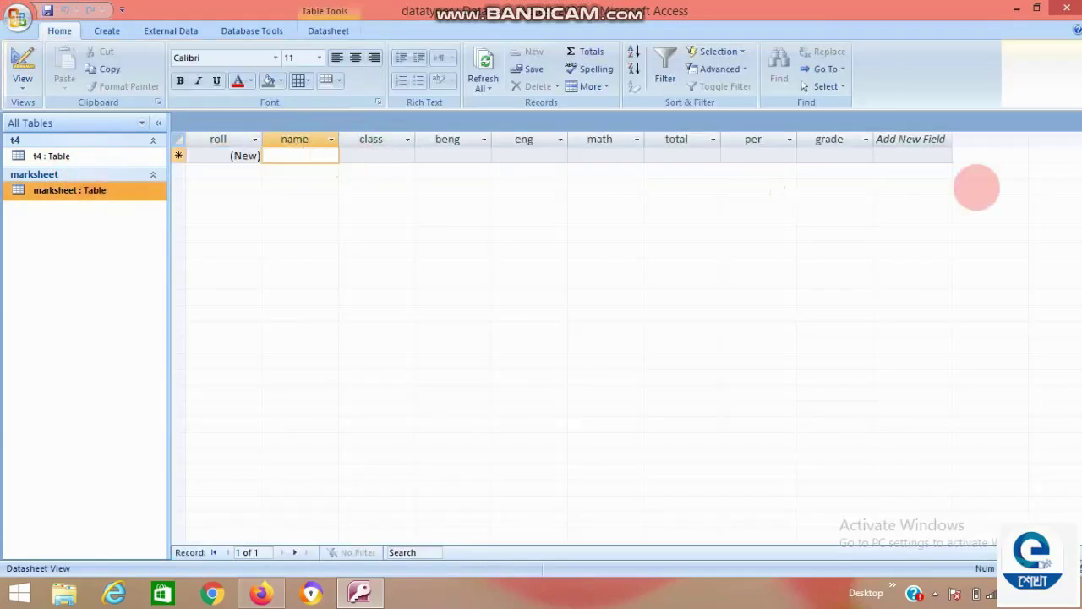
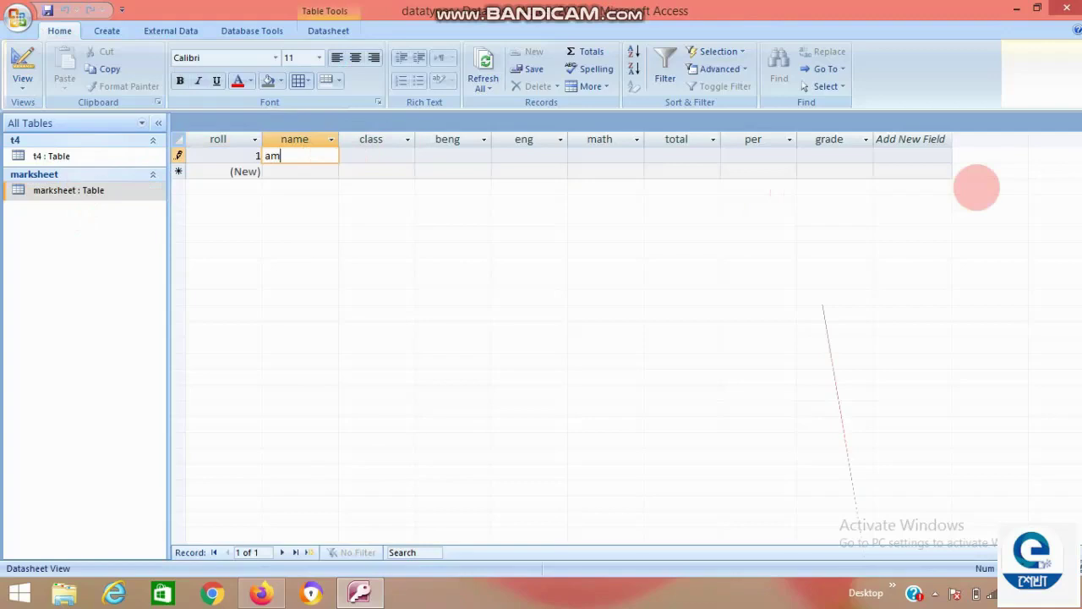
{"action": "key", "text": "Tab"}
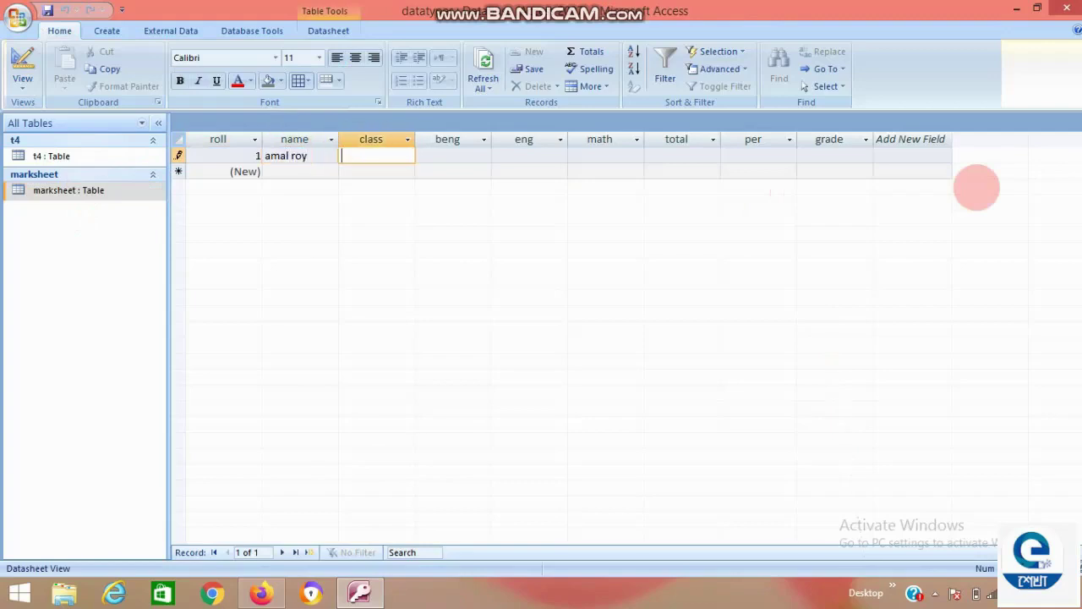
{"action": "type", "text": "vi"}
{"action": "key", "text": "Tab"}
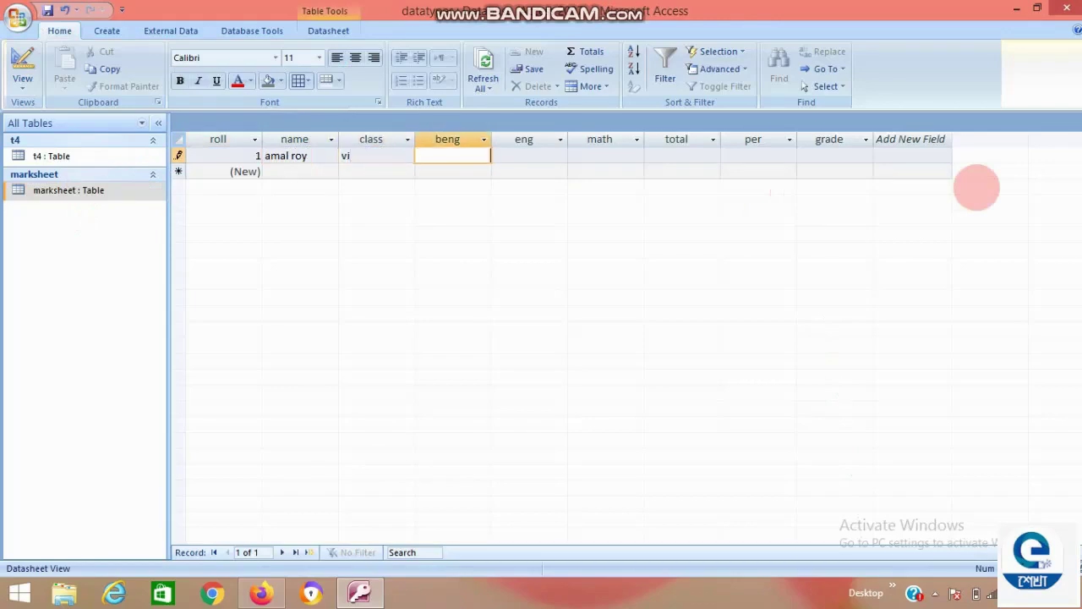
{"action": "type", "text": "56"}
{"action": "key", "text": "Tab"}
{"action": "type", "text": "65"}
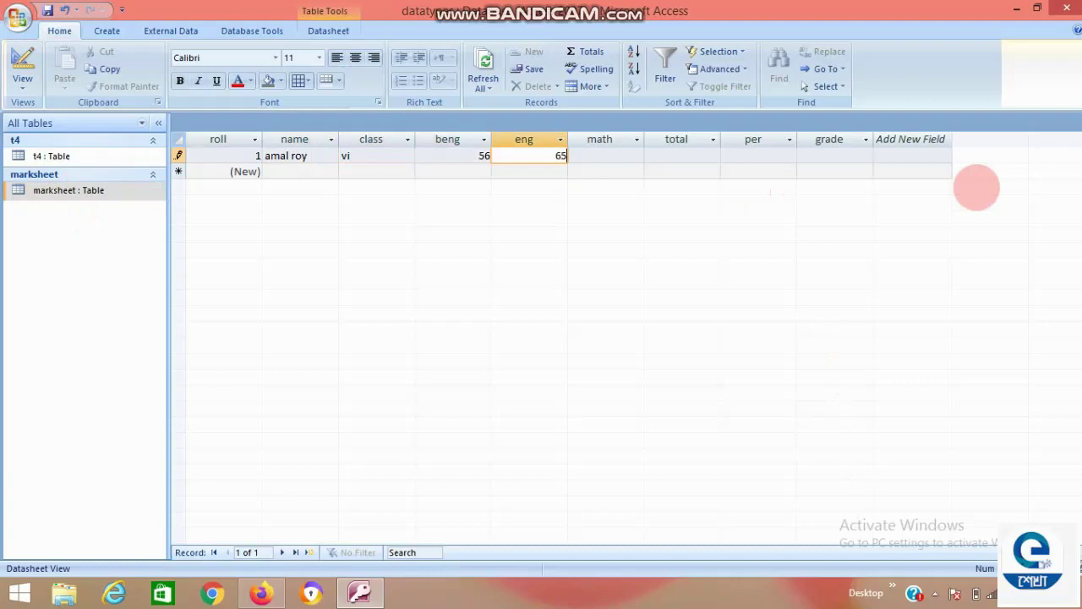
{"action": "key", "text": "Tab"}
{"action": "type", "text": "85"}
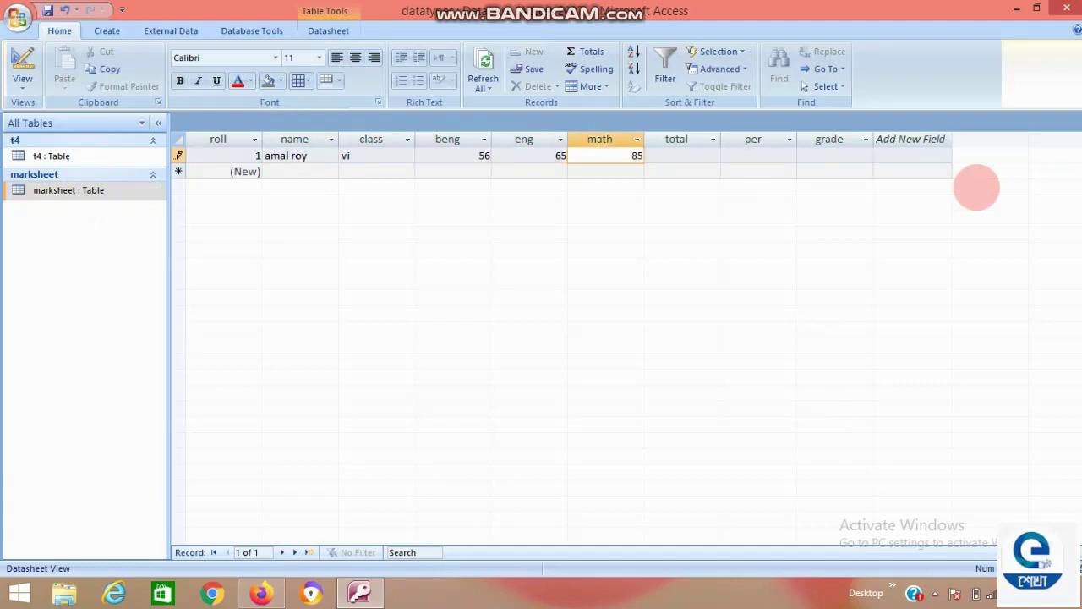
{"action": "key", "text": "Tab"}
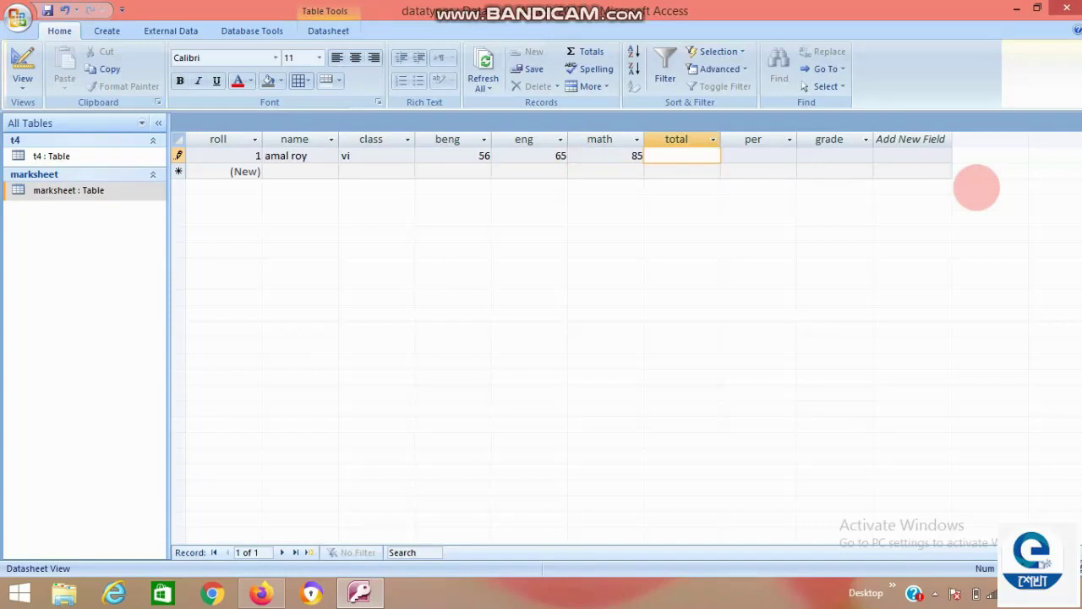
{"action": "key", "text": "Tab"}
{"action": "key", "text": "Tab"}
{"action": "key", "text": "Tab"}
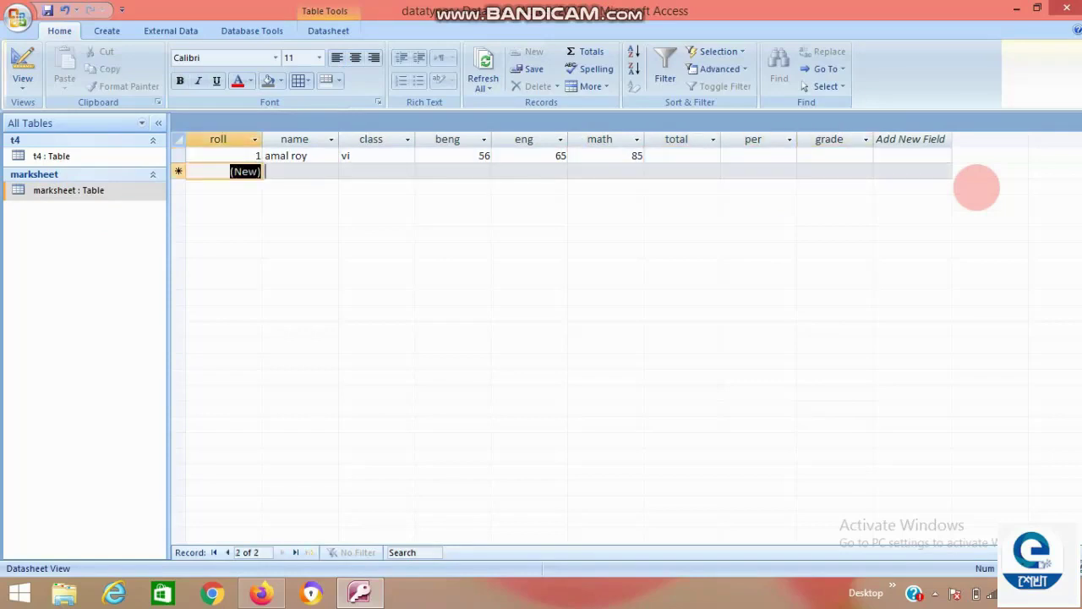
Enter the second student's name, class vi, and marks beng 75, eng 82, math 80.
{"action": "key", "text": "Tab"}
{"action": "type", "text": "bimal"}
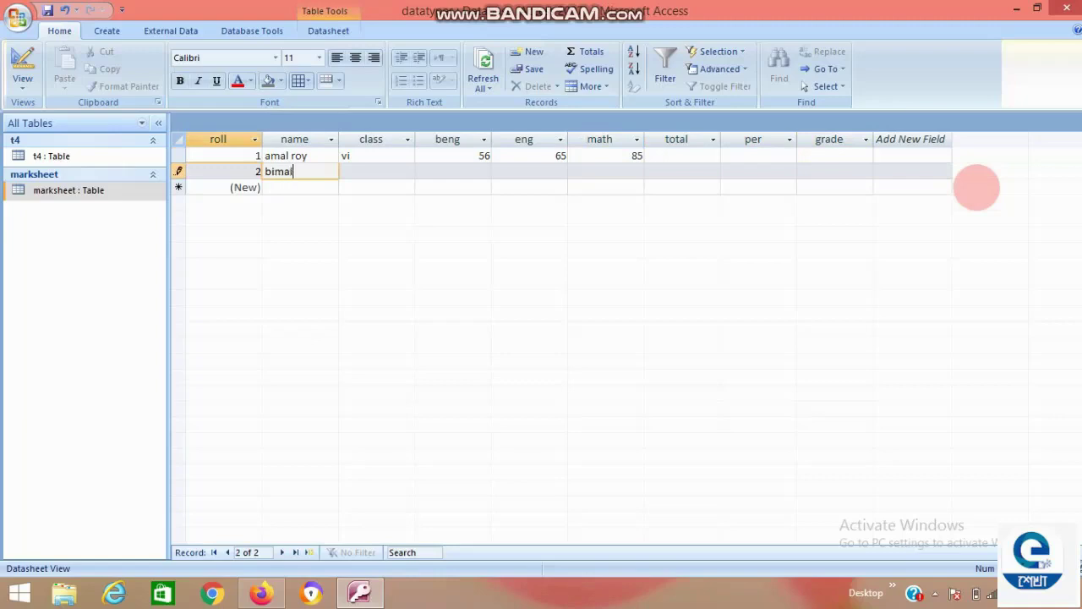
{"action": "key", "text": "Tab"}
{"action": "type", "text": "vi"}
{"action": "key", "text": "Tab"}
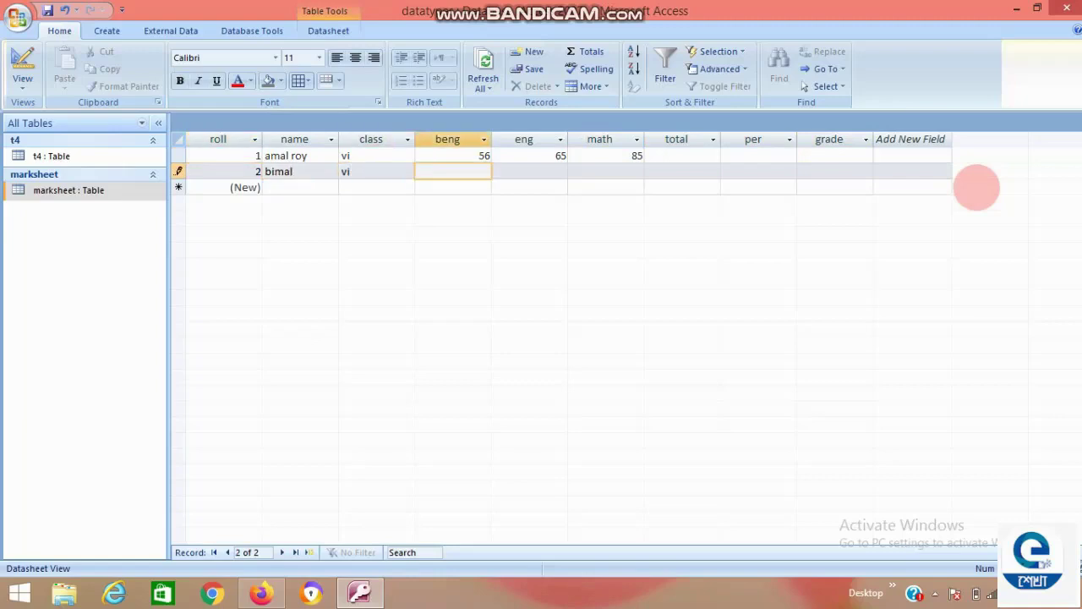
{"action": "type", "text": "75"}
{"action": "key", "text": "Tab"}
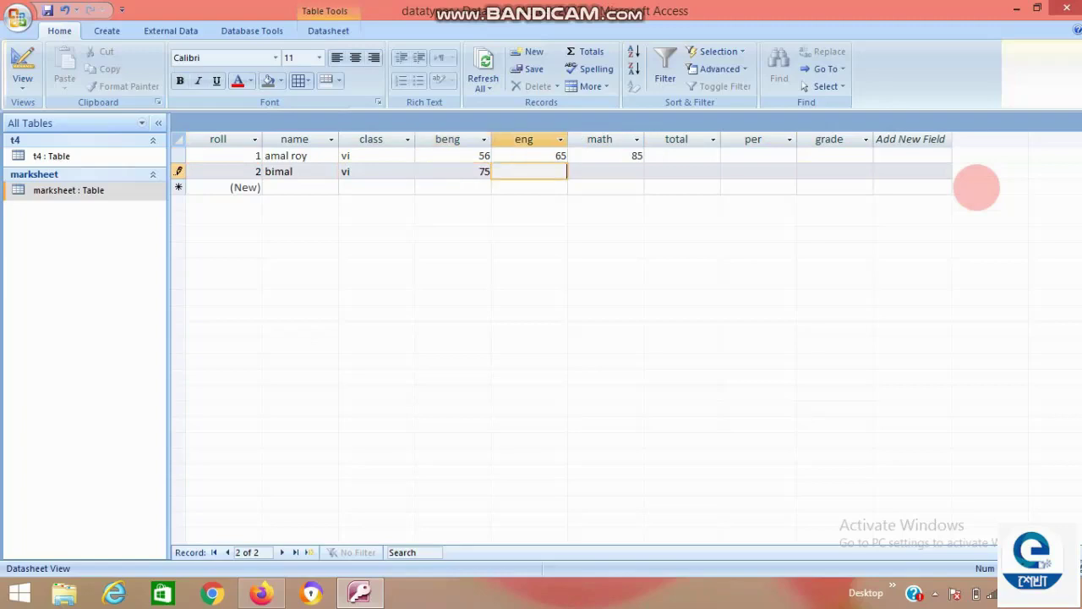
{"action": "type", "text": "82"}
{"action": "key", "text": "Tab"}
{"action": "type", "text": "9"}
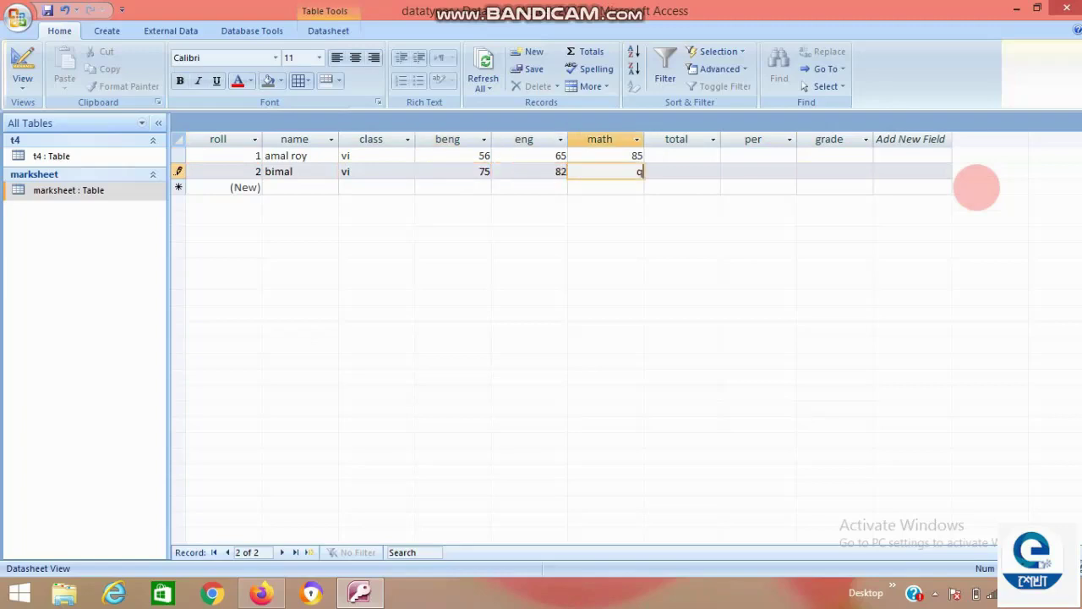
{"action": "key", "text": "BackSpace"}
{"action": "type", "text": "80"}
{"action": "key", "text": "Tab"}
{"action": "key", "text": "Tab"}
{"action": "key", "text": "Tab"}
{"action": "key", "text": "Tab"}
{"action": "key", "text": "Tab"}
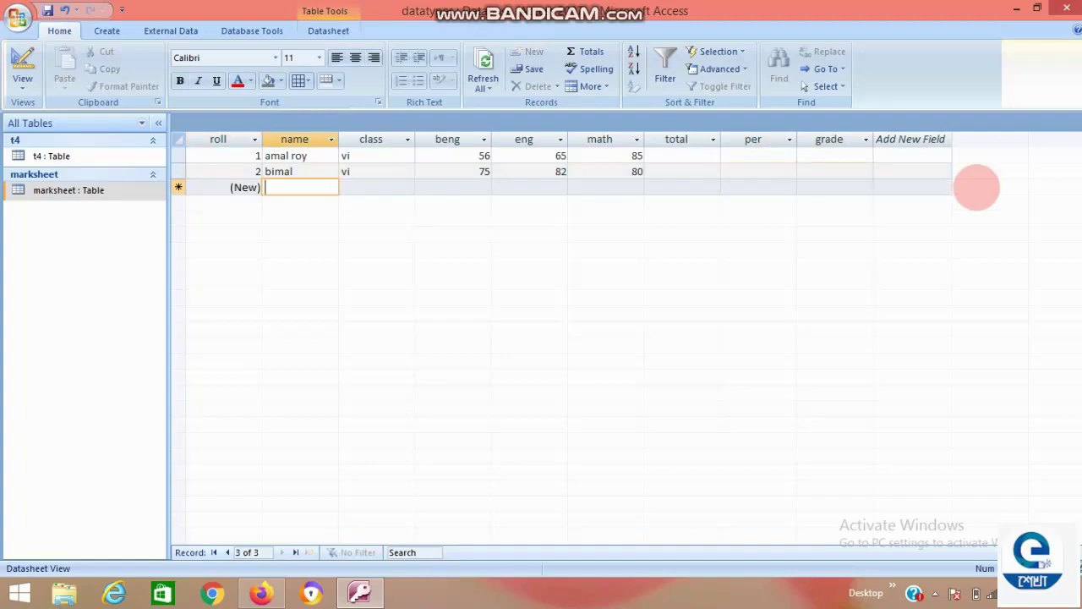
Enter the third student's name, class vi, and marks beng 65, eng 54, math 50.
{"action": "type", "text": "kamal"}
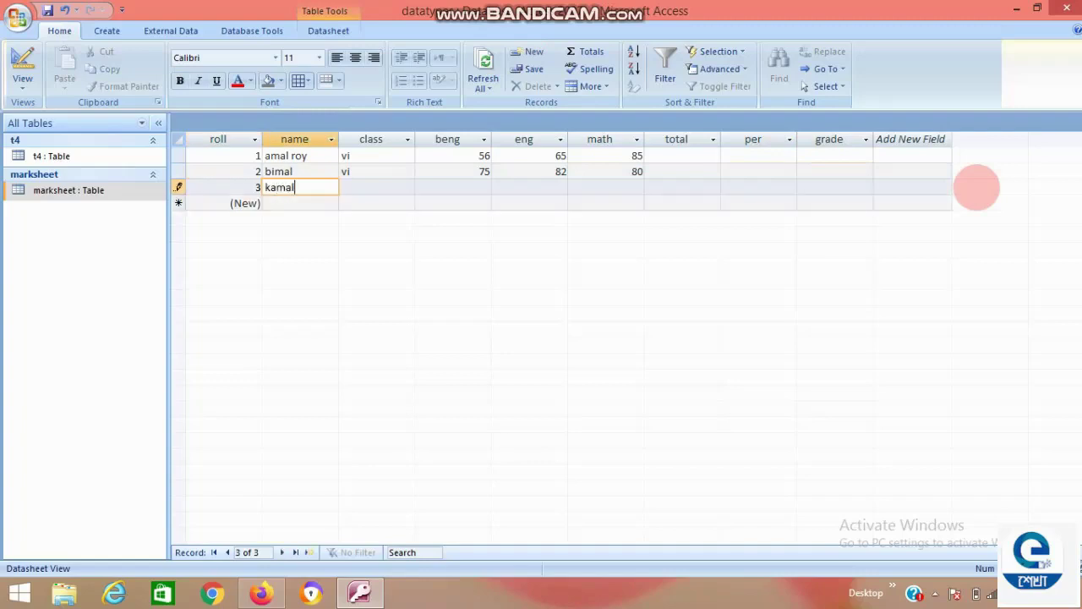
{"action": "key", "text": "Tab"}
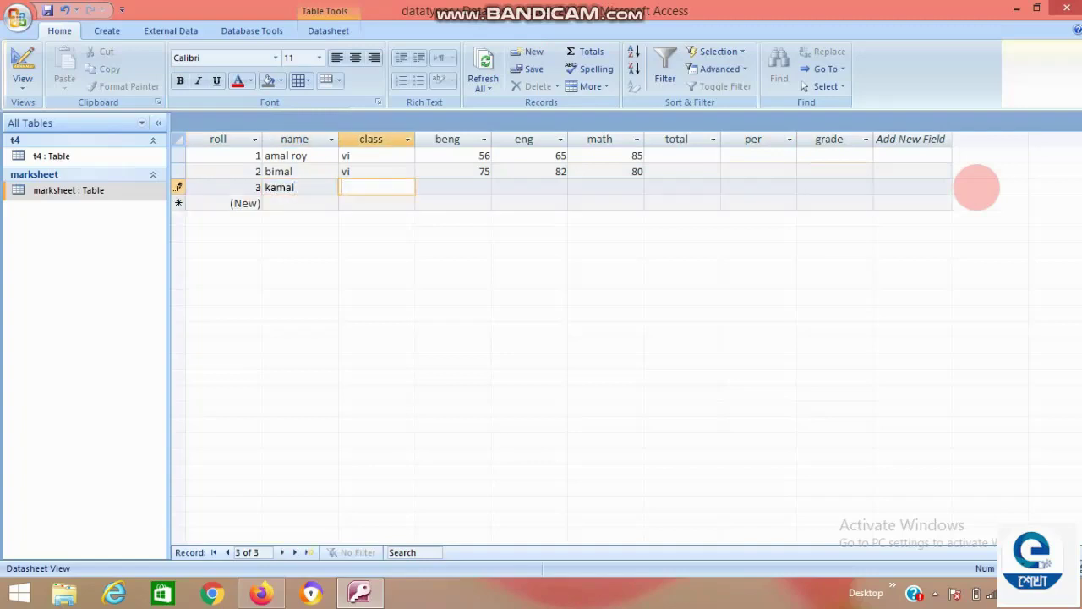
{"action": "type", "text": "vi"}
{"action": "key", "text": "Tab"}
{"action": "type", "text": "65"}
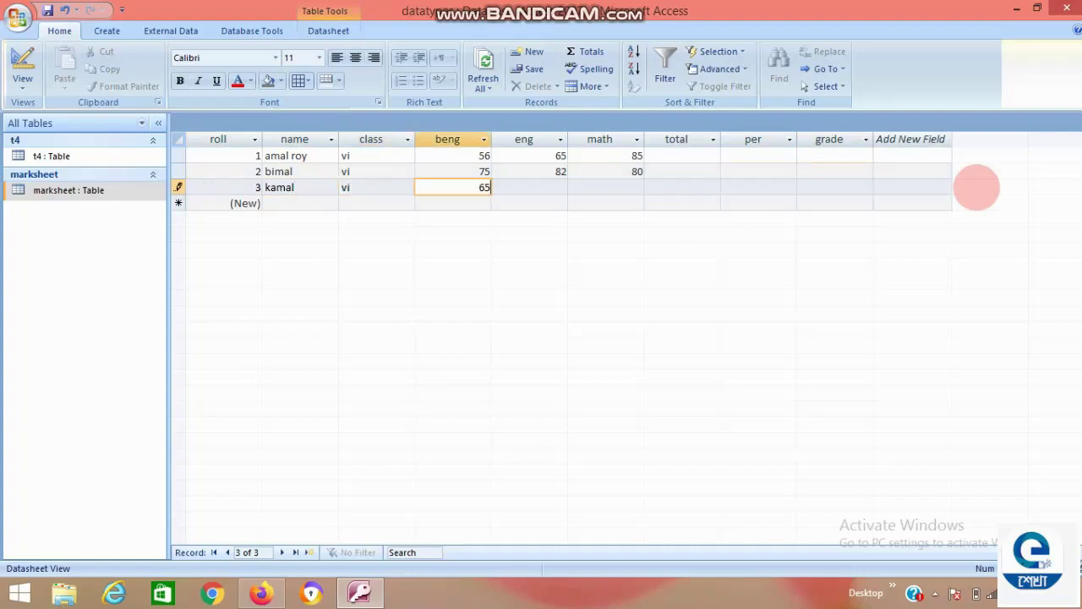
{"action": "key", "text": "Tab"}
{"action": "type", "text": "54"}
{"action": "key", "text": "Tab"}
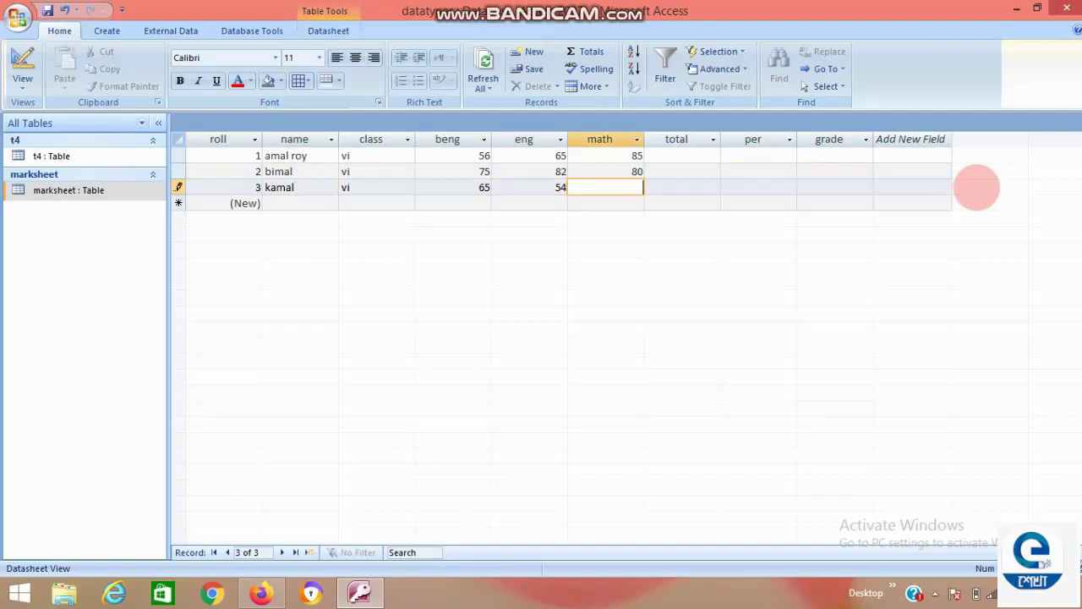
{"action": "type", "text": "50"}
{"action": "key", "text": "Tab"}
{"action": "key", "text": "Tab"}
{"action": "key", "text": "Tab"}
{"action": "key", "text": "Tab"}
{"action": "key", "text": "Tab"}
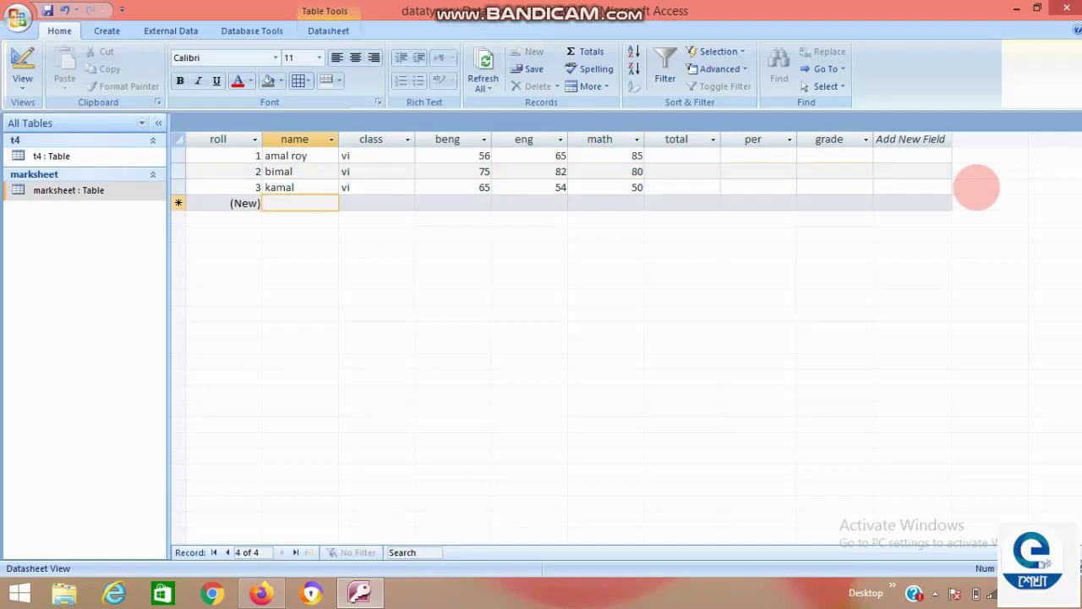
Enter the fourth student's name, class vi, and marks beng 45, eng 35, math 40.
{"action": "type", "text": "aresh"}
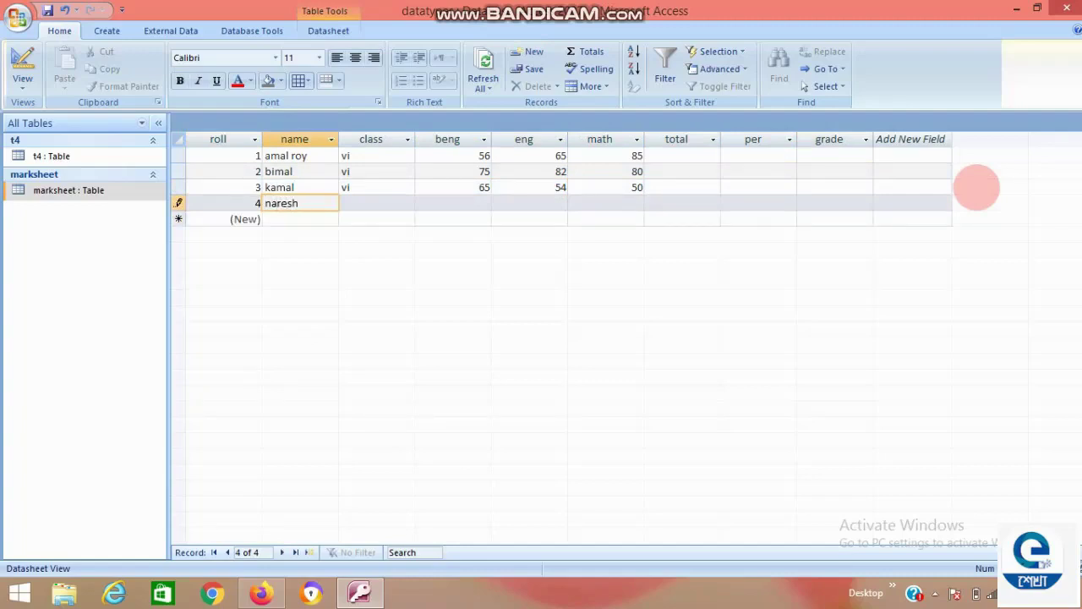
{"action": "key", "text": "Tab"}
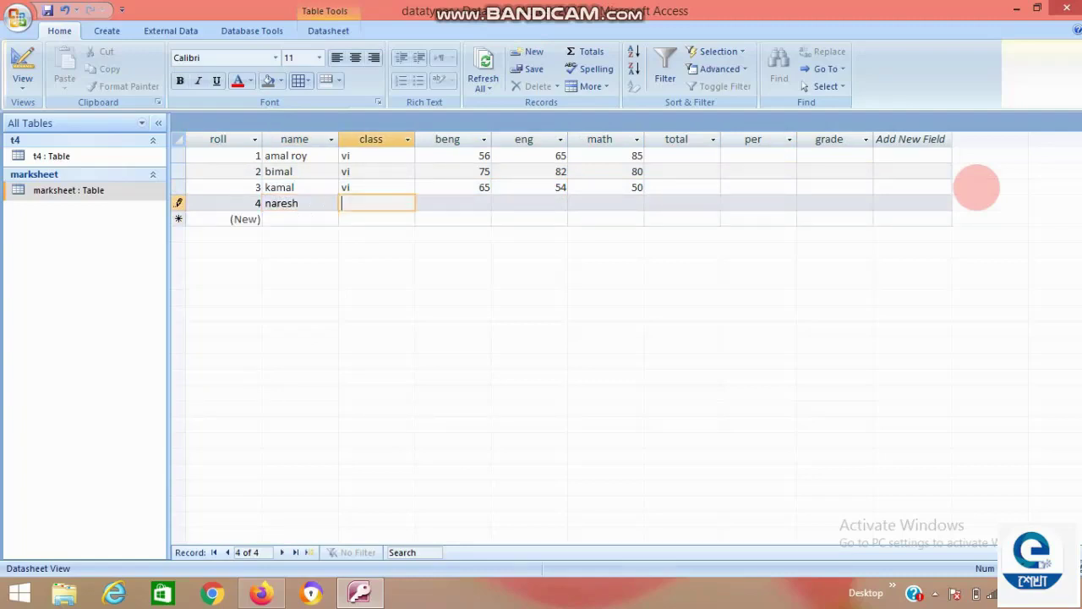
{"action": "type", "text": "vi"}
{"action": "key", "text": "Tab"}
{"action": "type", "text": "45"}
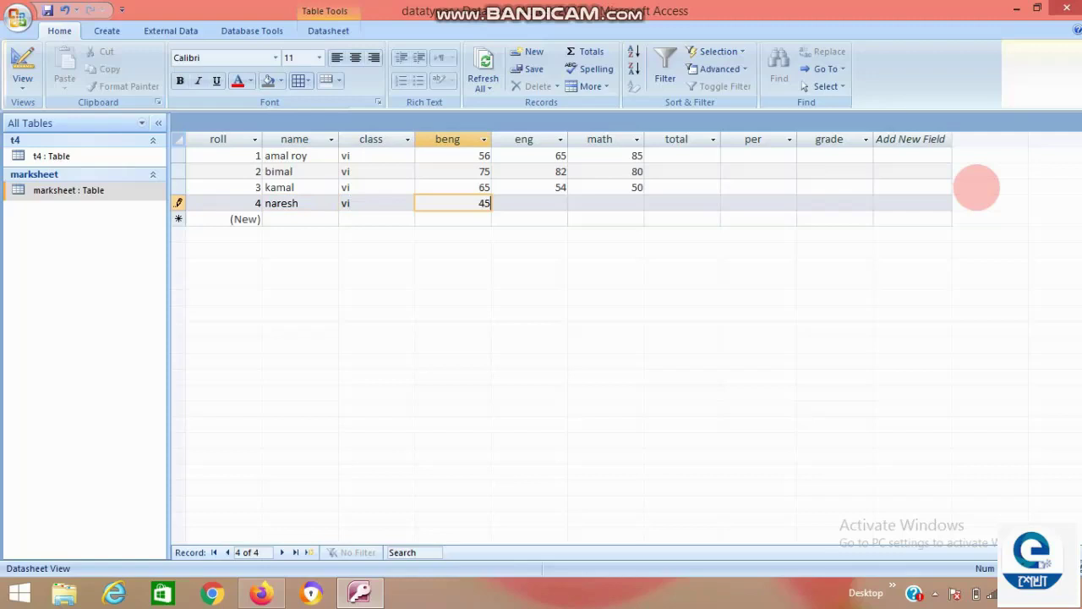
{"action": "key", "text": "Tab"}
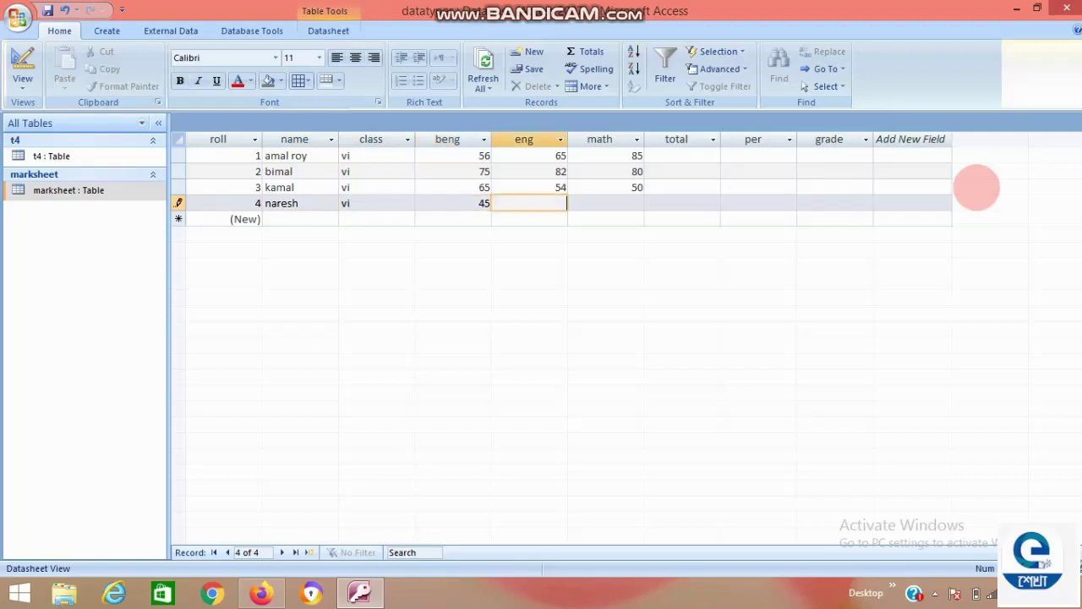
{"action": "type", "text": "35"}
{"action": "key", "text": "Tab"}
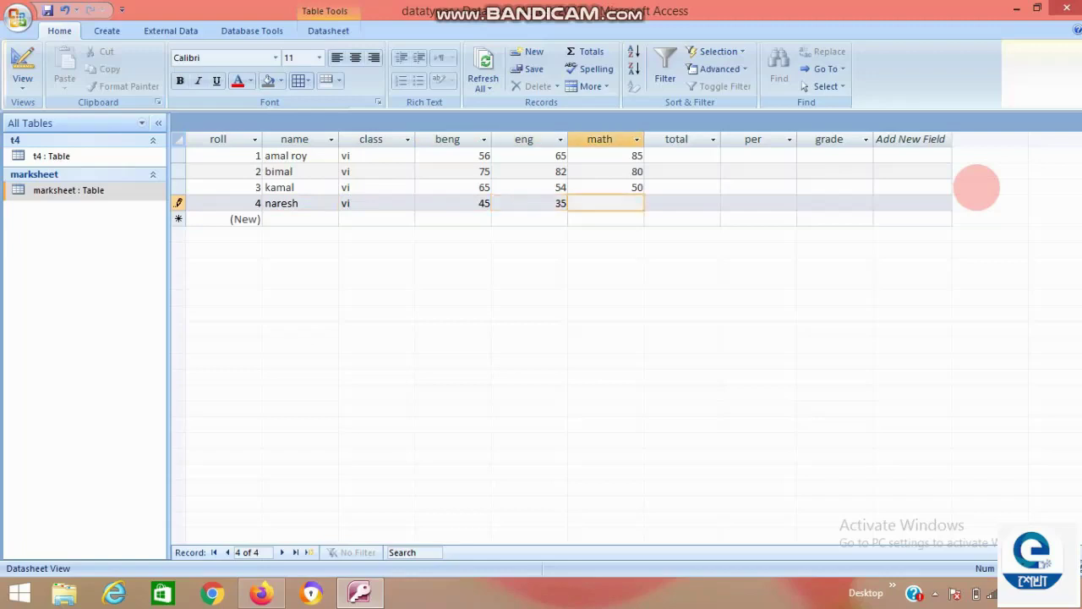
{"action": "type", "text": "40"}
{"action": "key", "text": "Tab"}
{"action": "key", "text": "Tab"}
{"action": "key", "text": "Tab"}
{"action": "key", "text": "Tab"}
{"action": "key", "text": "Tab"}
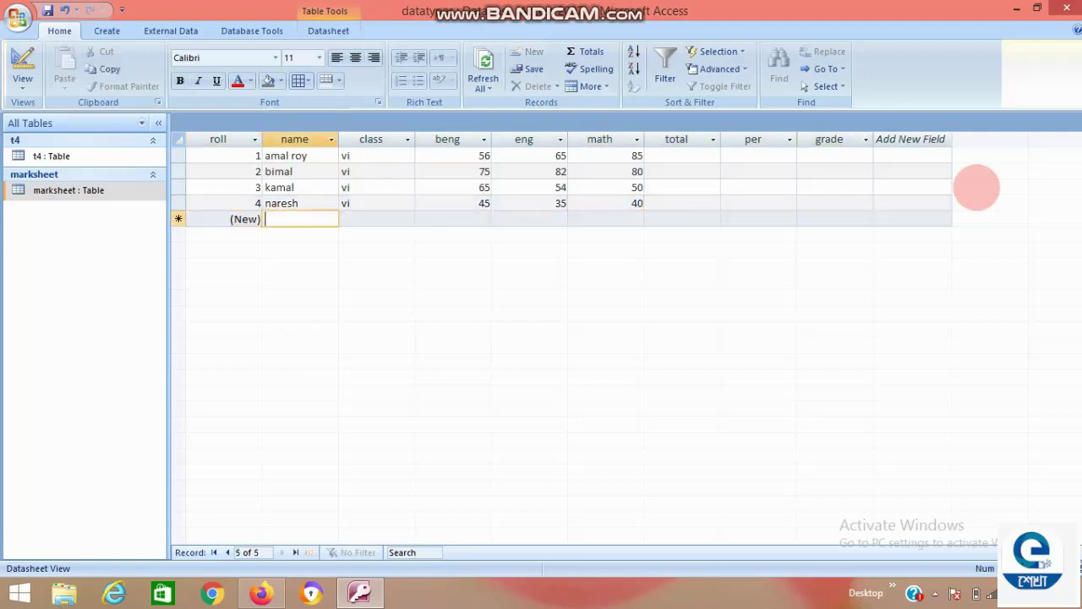
Enter the fifth student's name, class vi, and marks beng 30, eng 25, math 15, then close the table.
{"action": "type", "text": "suresh"}
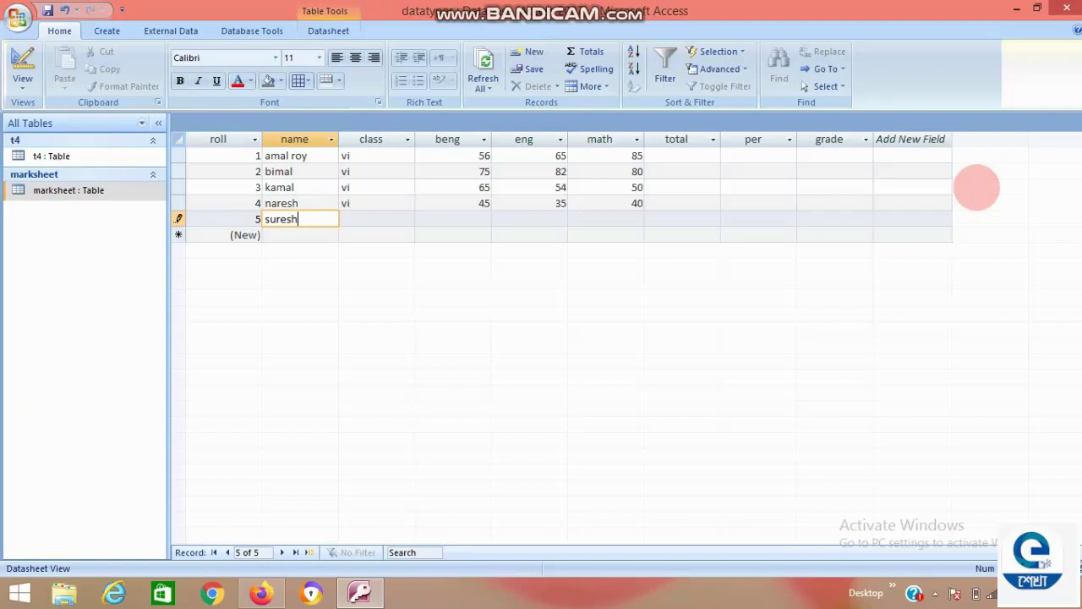
{"action": "key", "text": "Tab"}
{"action": "type", "text": "vi"}
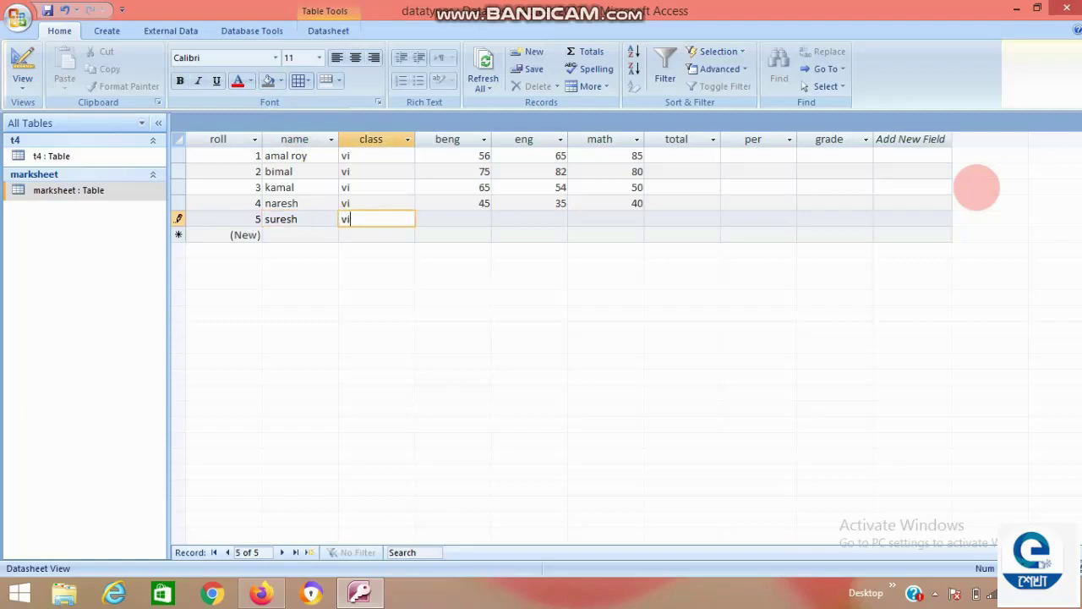
{"action": "key", "text": "Tab"}
{"action": "type", "text": "30"}
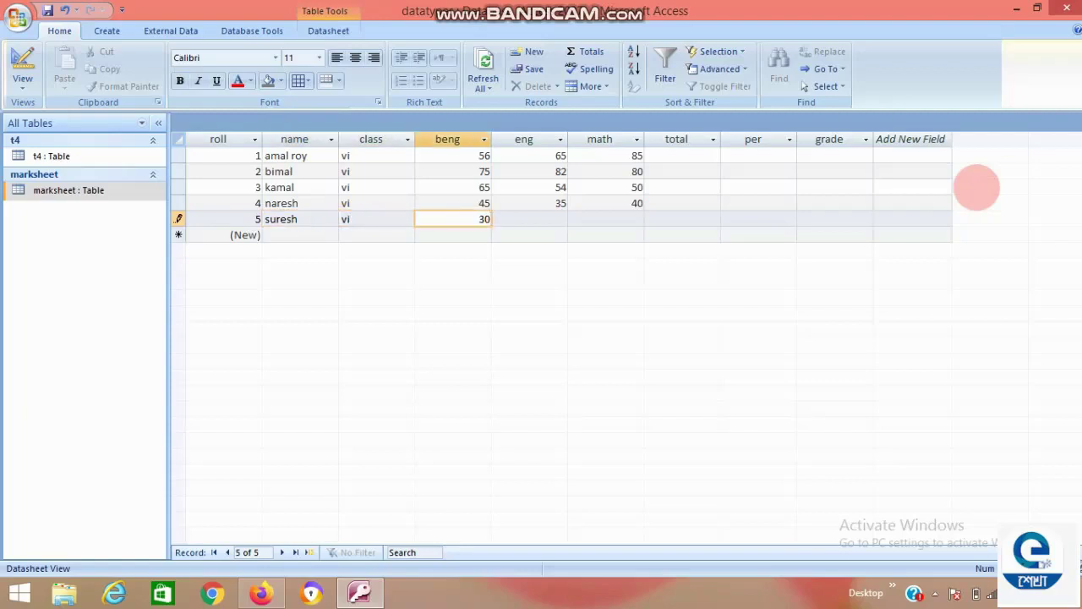
{"action": "key", "text": "Tab"}
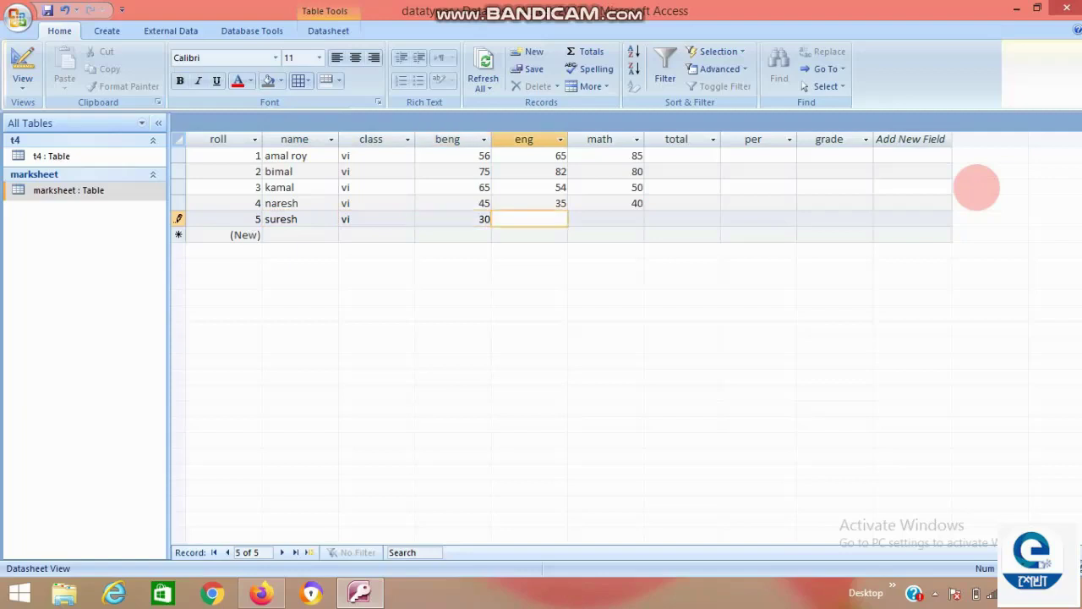
{"action": "type", "text": "25"}
{"action": "key", "text": "Tab"}
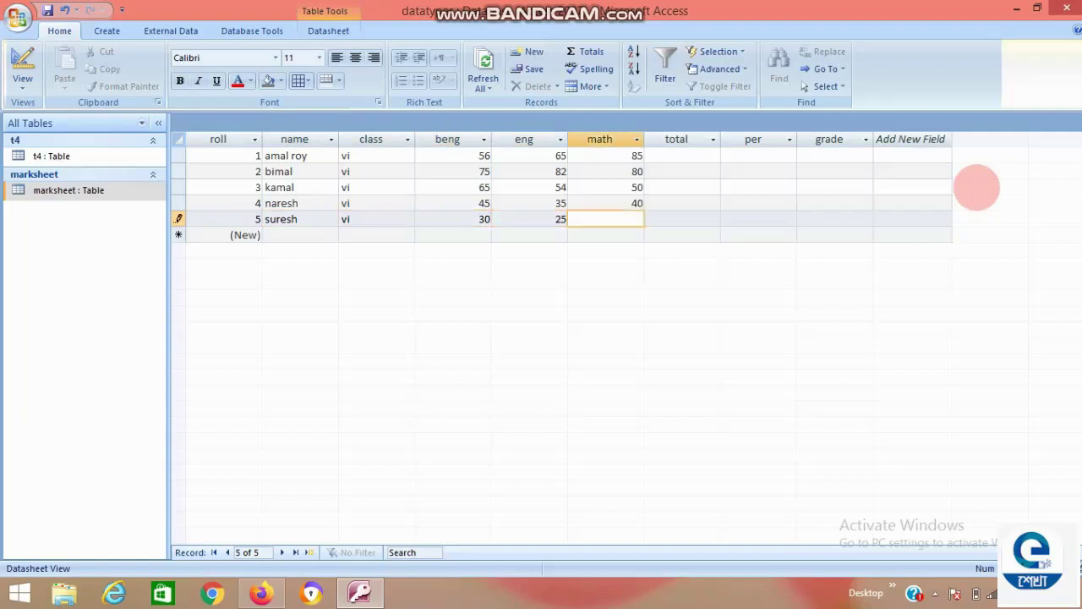
{"action": "type", "text": "15"}
{"action": "key", "text": "Tab"}
{"action": "key", "text": "Tab"}
{"action": "key", "text": "Tab"}
{"action": "key", "text": "Tab"}
{"action": "key", "text": "Tab"}
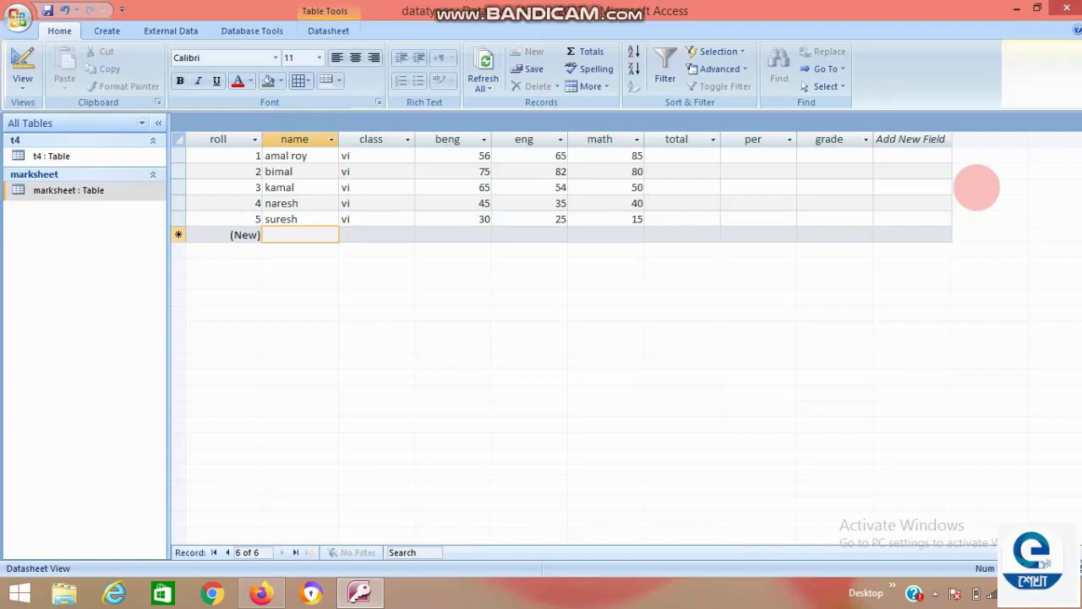
{"action": "key", "text": "ctrl+w"}
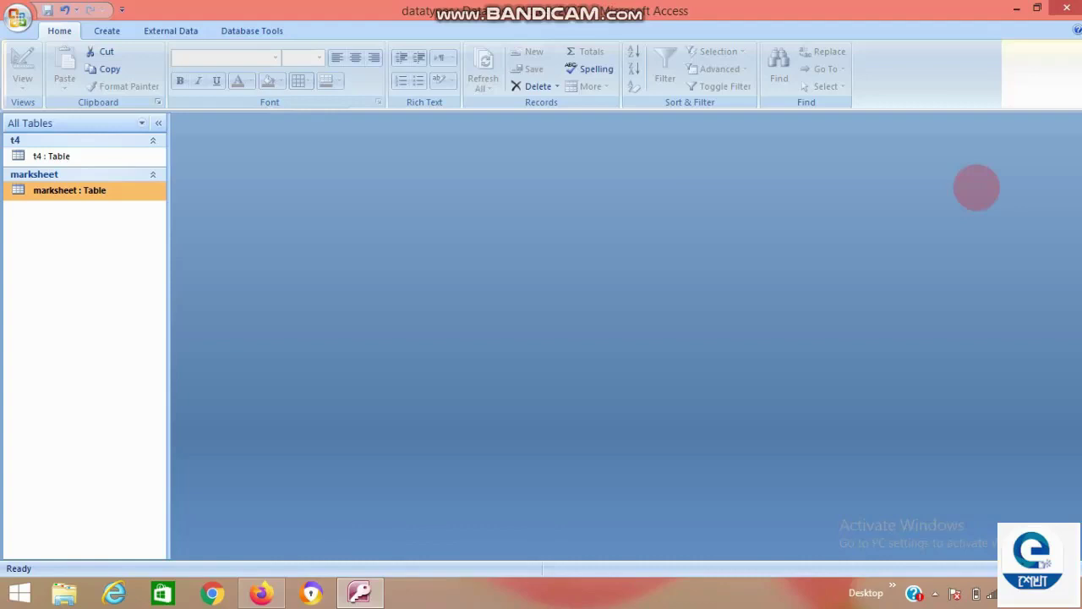
Start a new query in Design view and add the marksheet table to it.
{"action": "scroll", "coordinate": [609, 80], "scroll_direction": "down", "scroll_amount": 1}
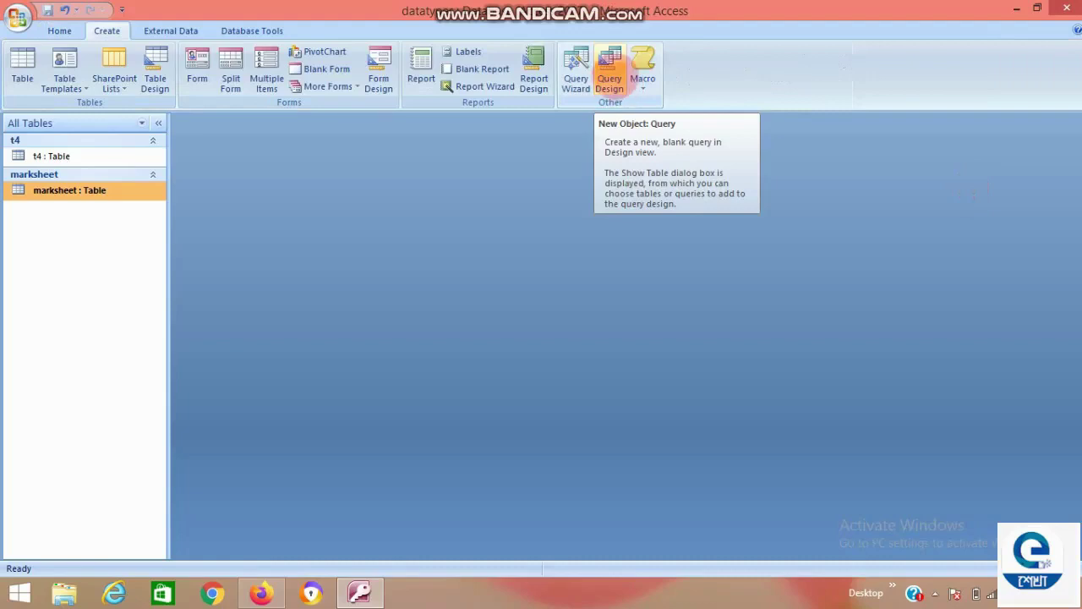
{"action": "left_click", "coordinate": [608, 72]}
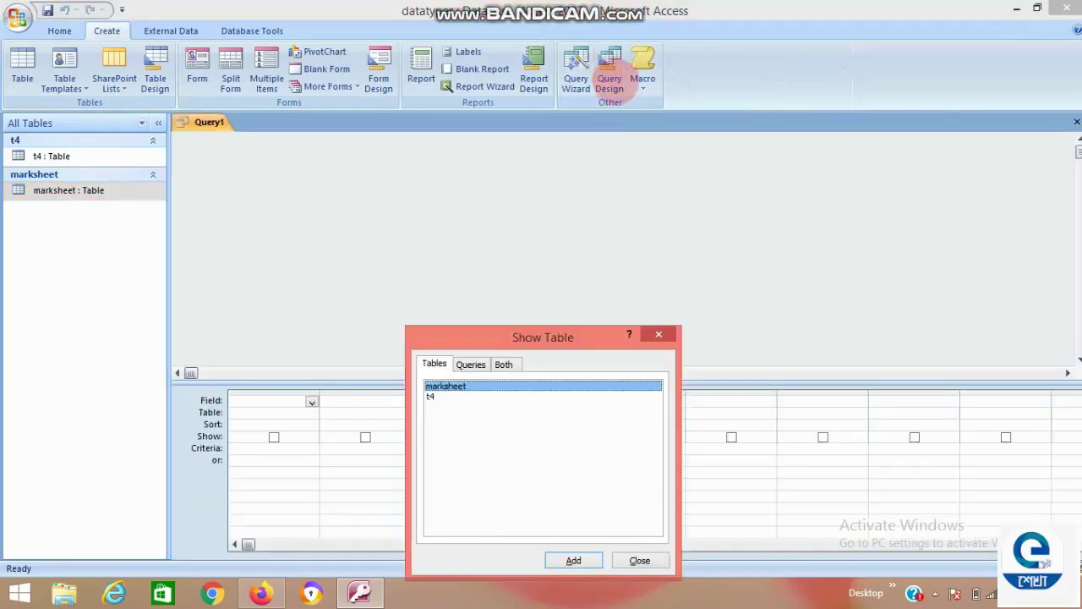
{"action": "left_click_drag", "start_coordinate": [543, 342], "coordinate": [571, 175]}
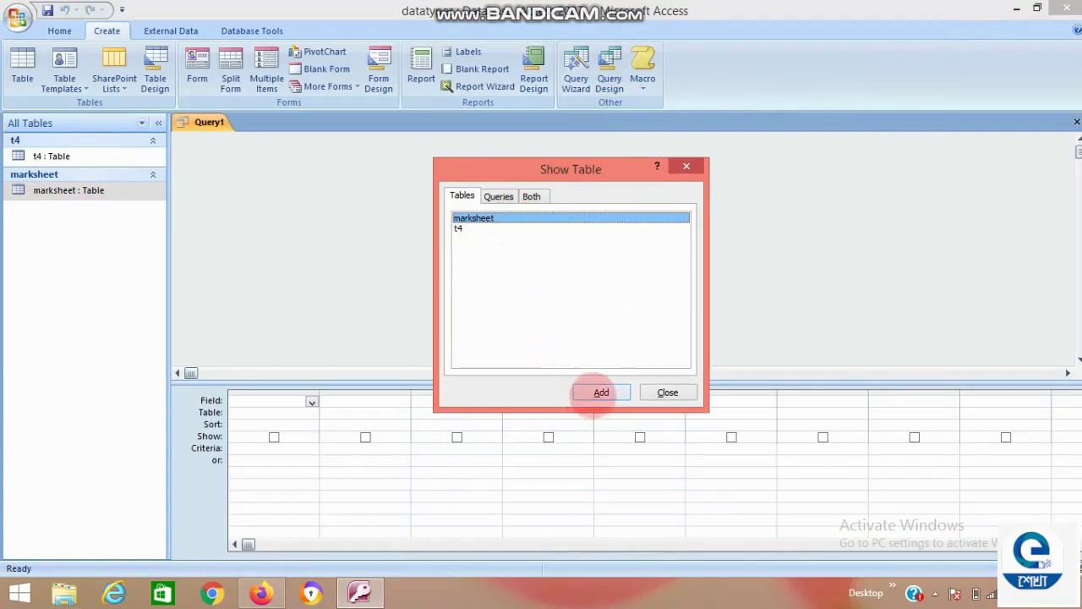
{"action": "left_click", "coordinate": [601, 393]}
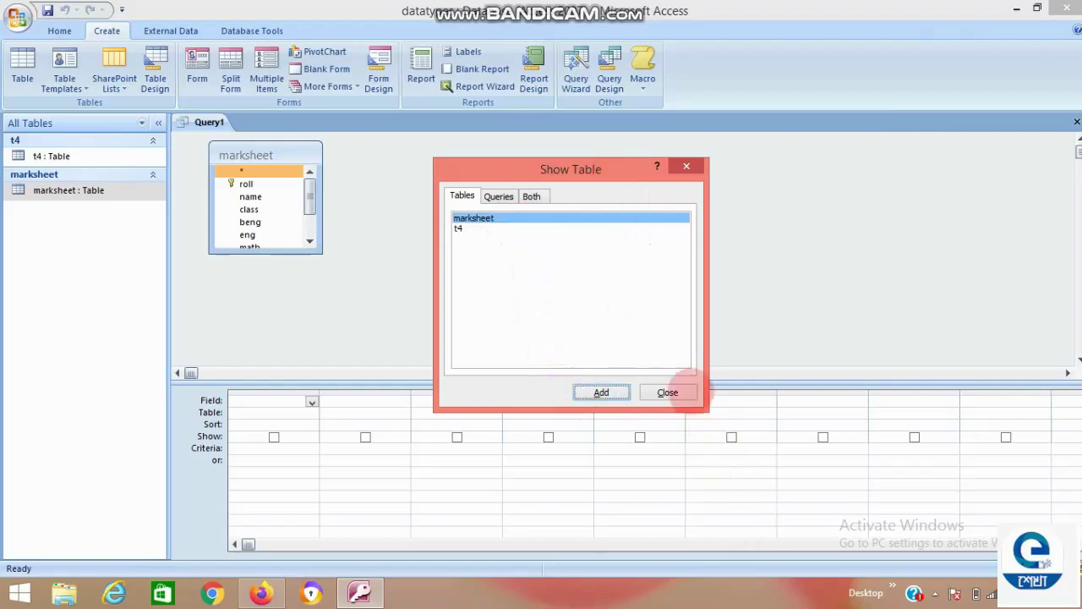
{"action": "left_click", "coordinate": [676, 393]}
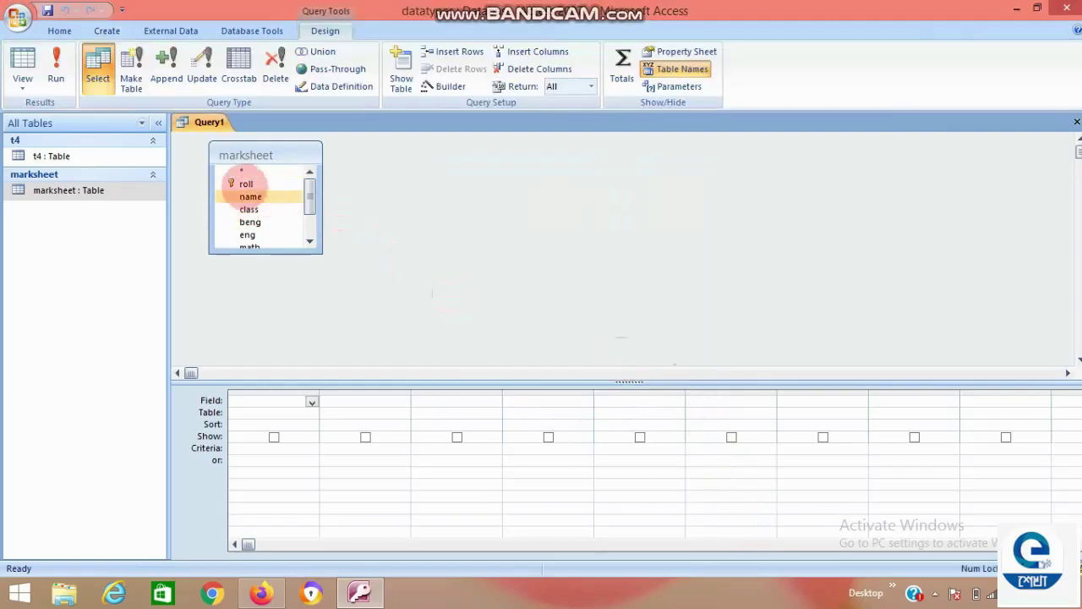
Select the marksheet fields roll through grade and drag them all into the query grid.
{"action": "left_click_drag", "start_coordinate": [254, 150], "coordinate": [257, 159]}
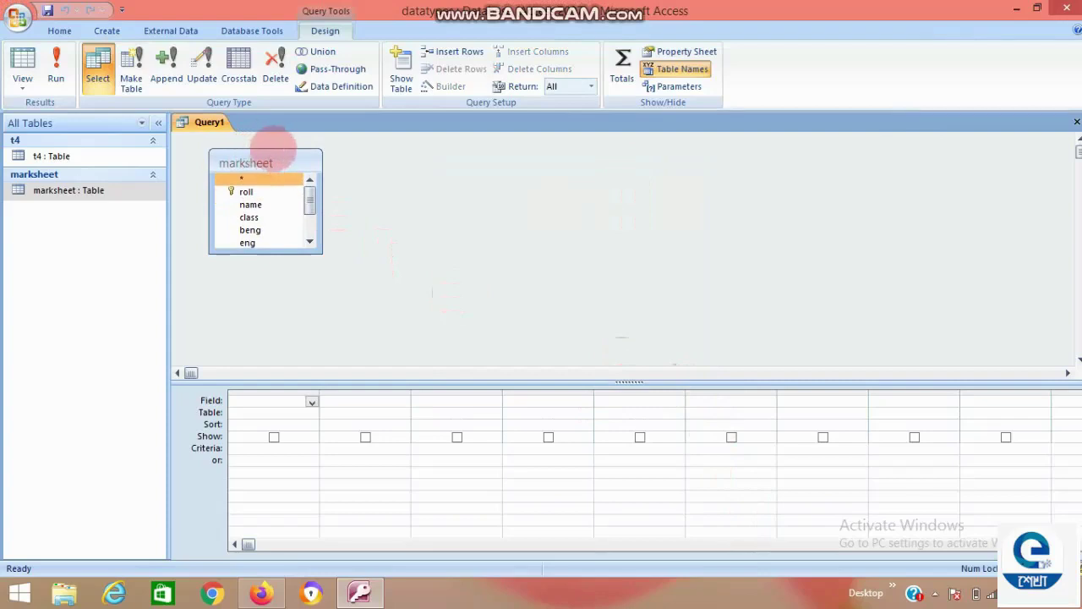
{"action": "left_click_drag", "start_coordinate": [273, 148], "coordinate": [272, 136]}
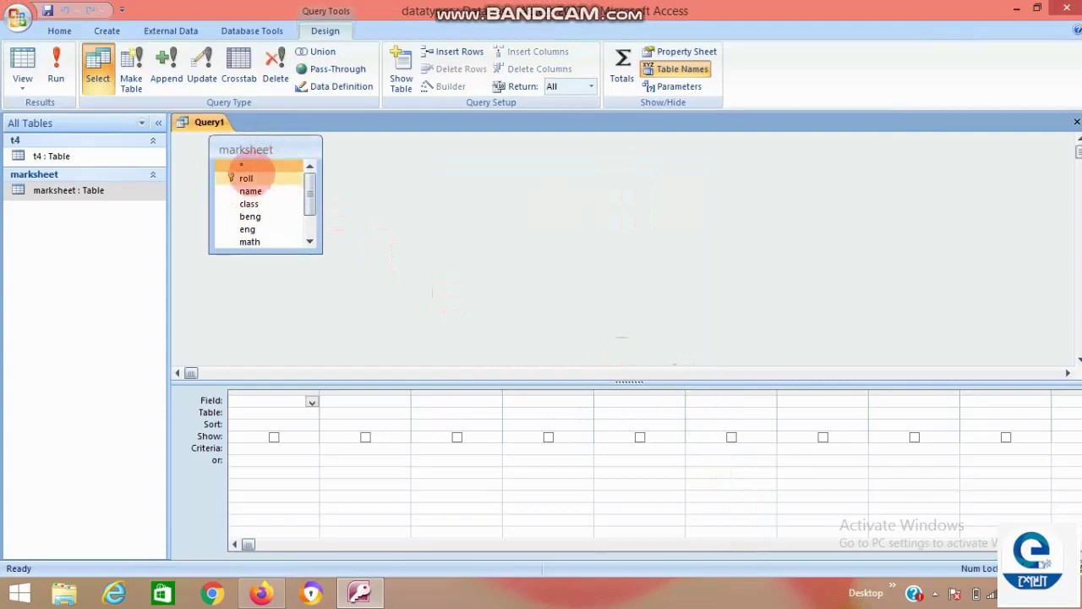
{"action": "left_click", "coordinate": [247, 177]}
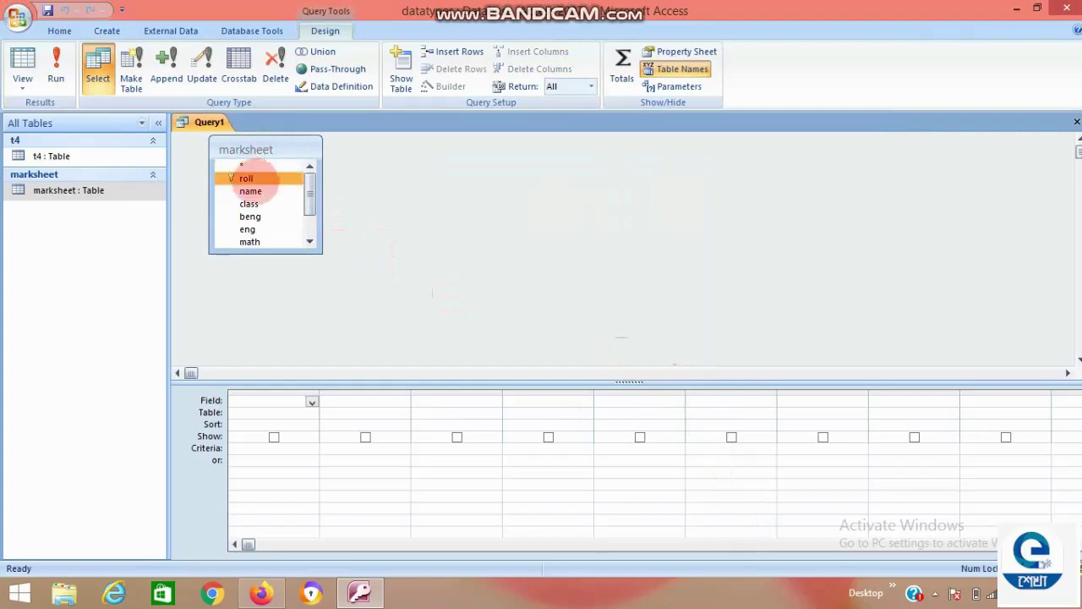
{"action": "key", "text": "shift+End"}
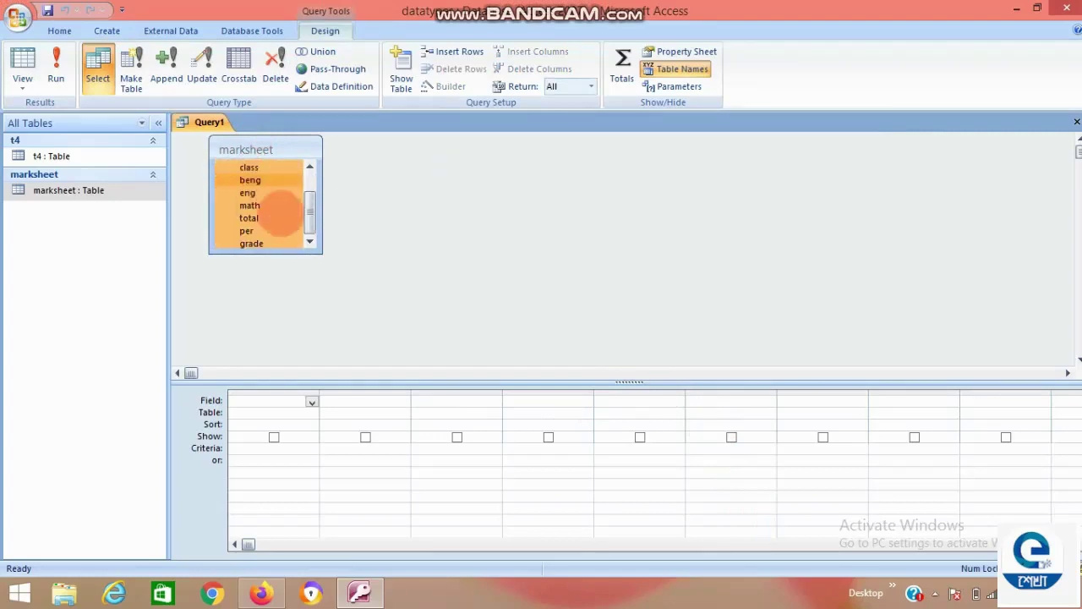
{"action": "left_click_drag", "start_coordinate": [308, 221], "coordinate": [321, 183]}
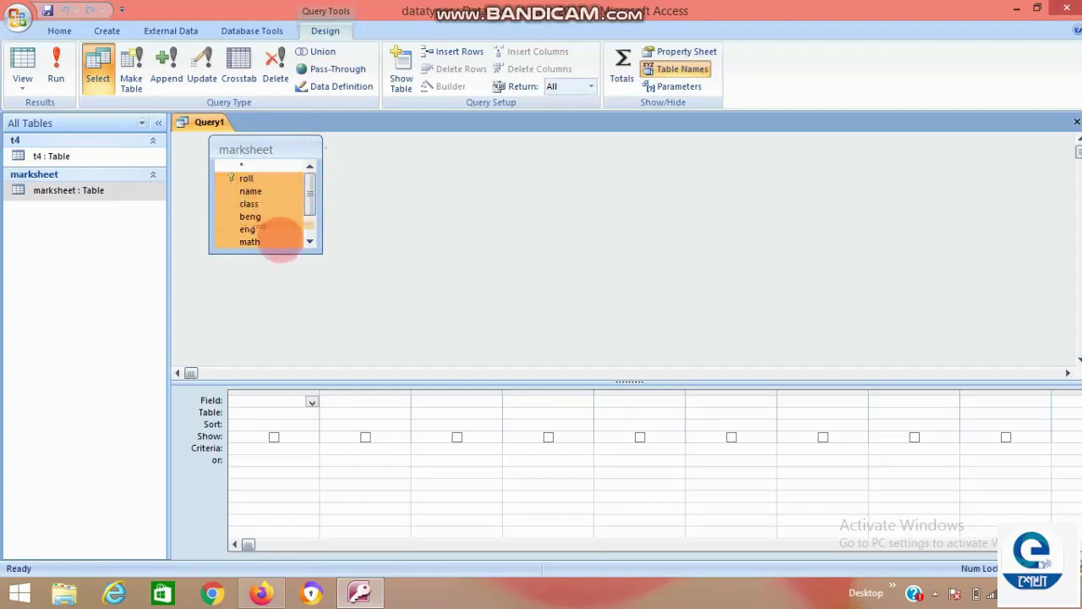
{"action": "scroll", "coordinate": [279, 237], "scroll_direction": "down", "scroll_amount": 1}
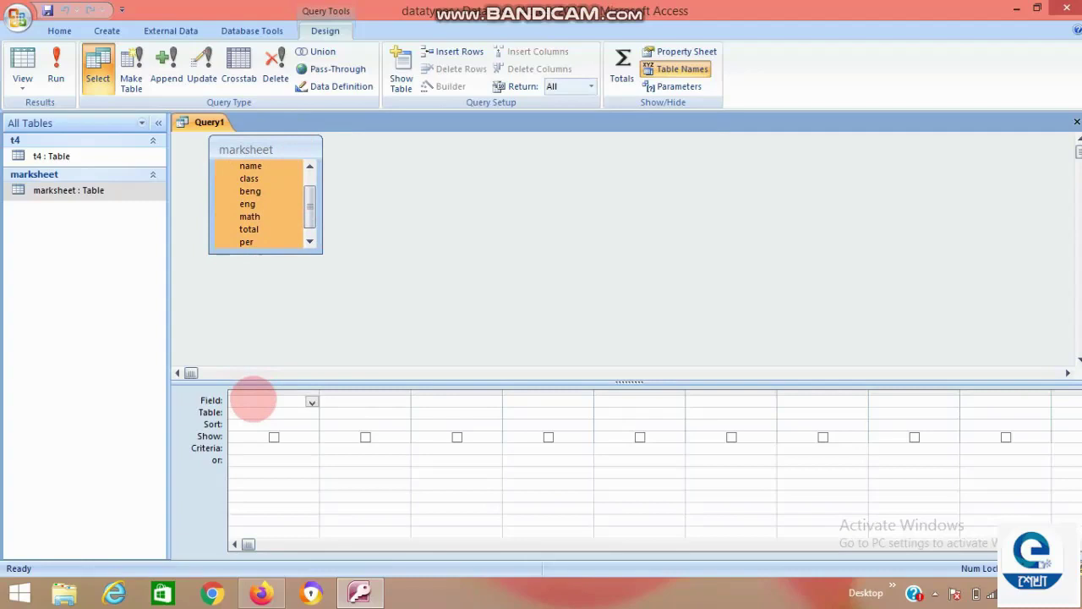
{"action": "left_click_drag", "start_coordinate": [254, 397], "coordinate": [257, 404]}
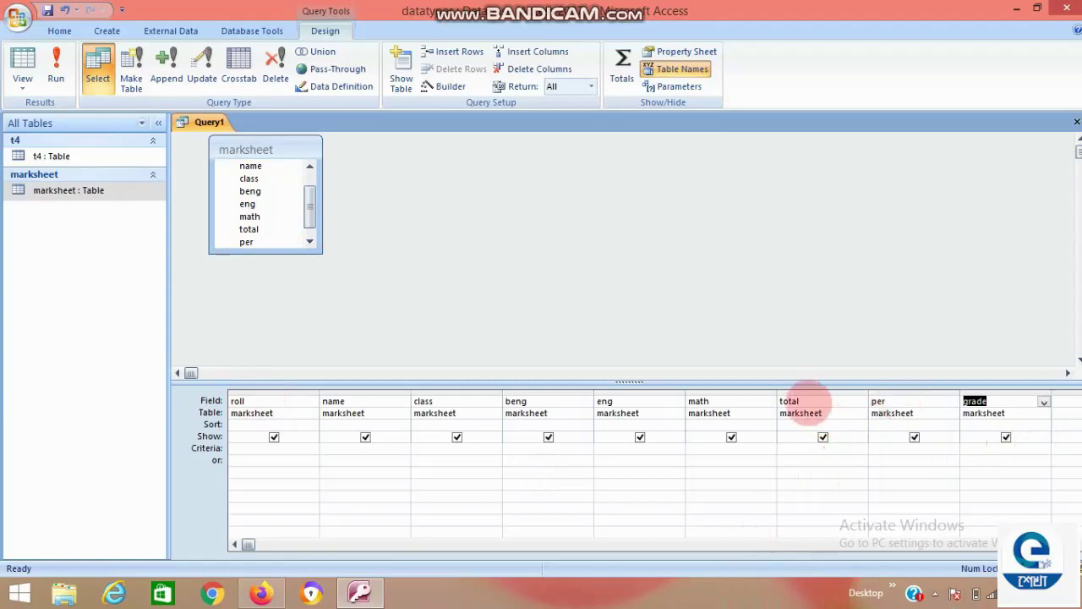
{"action": "left_click", "coordinate": [807, 402]}
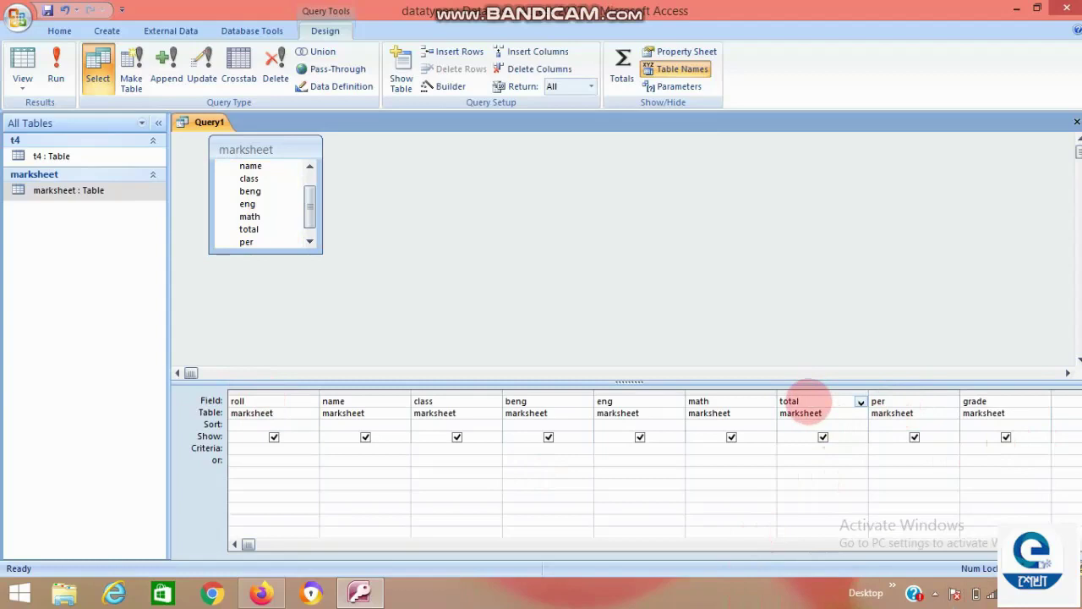
Open the Zoom box for the total field and set its font to 22-point bold Times New Roman.
{"action": "right_click", "coordinate": [808, 403]}
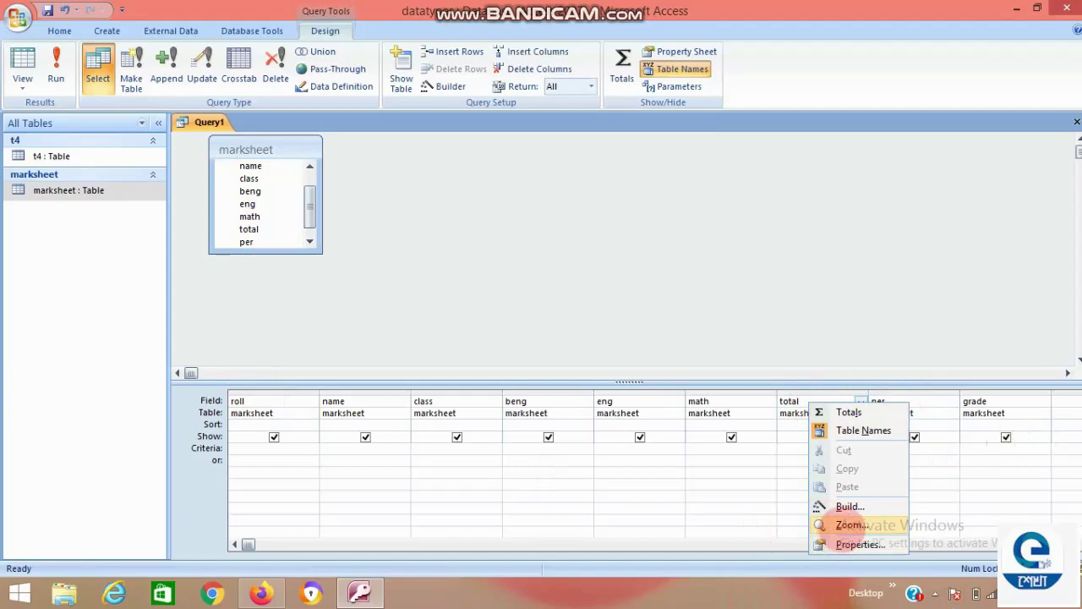
{"action": "left_click", "coordinate": [849, 525]}
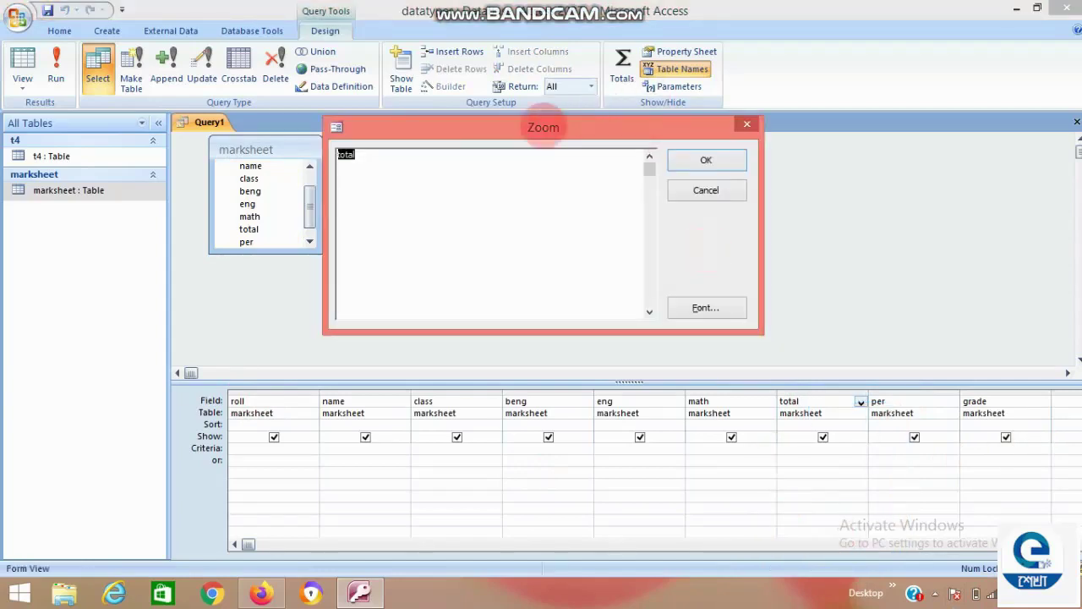
{"action": "left_click_drag", "start_coordinate": [477, 129], "coordinate": [465, 147]}
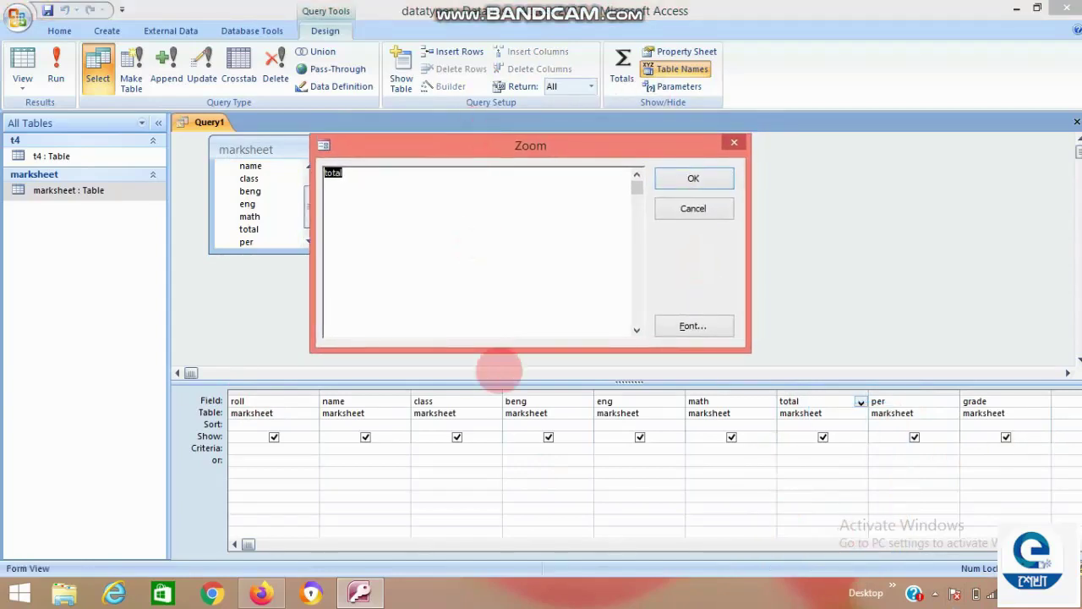
{"action": "left_click", "coordinate": [681, 326]}
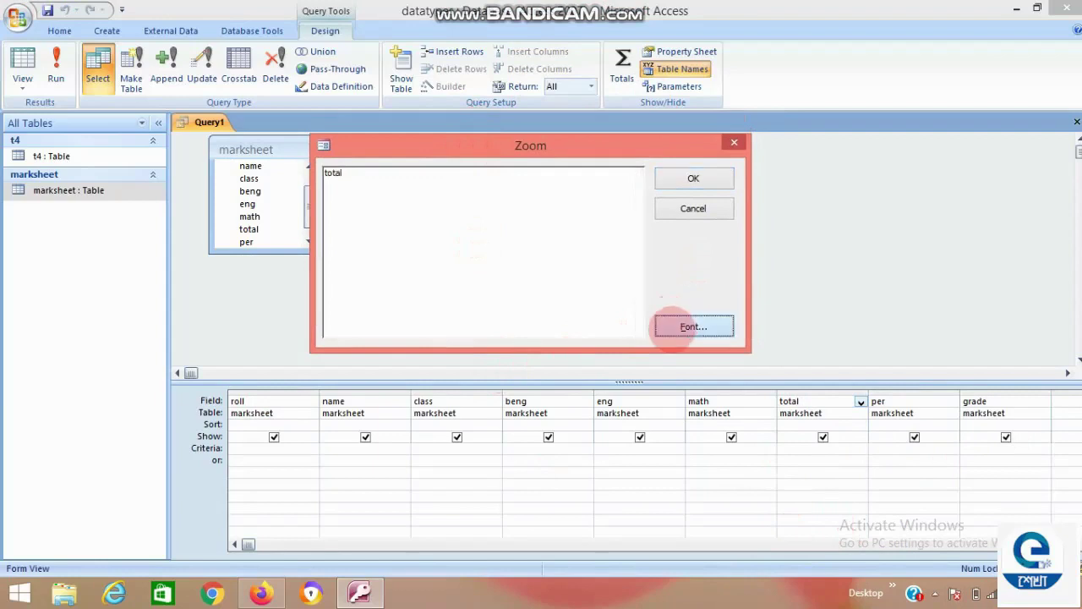
{"action": "left_click", "coordinate": [685, 325]}
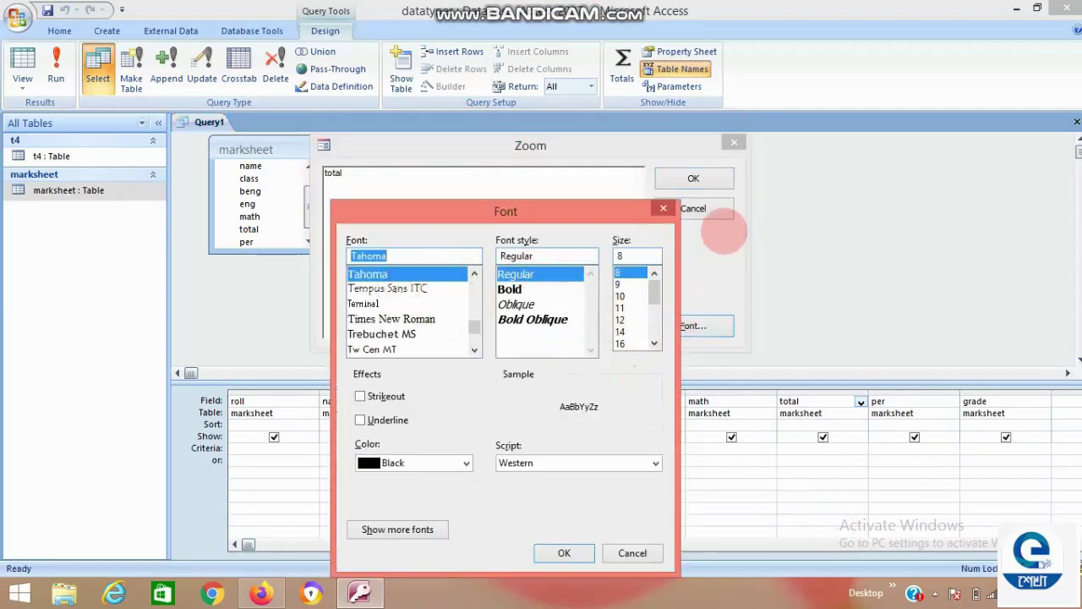
{"action": "scroll", "coordinate": [643, 302], "scroll_direction": "down", "scroll_amount": 3}
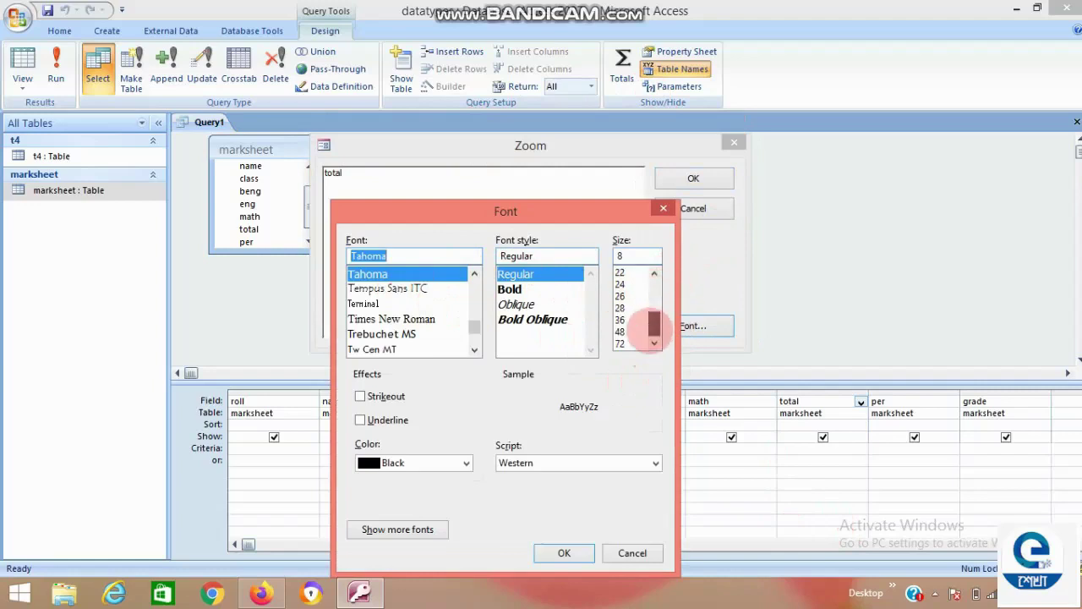
{"action": "left_click", "coordinate": [624, 273]}
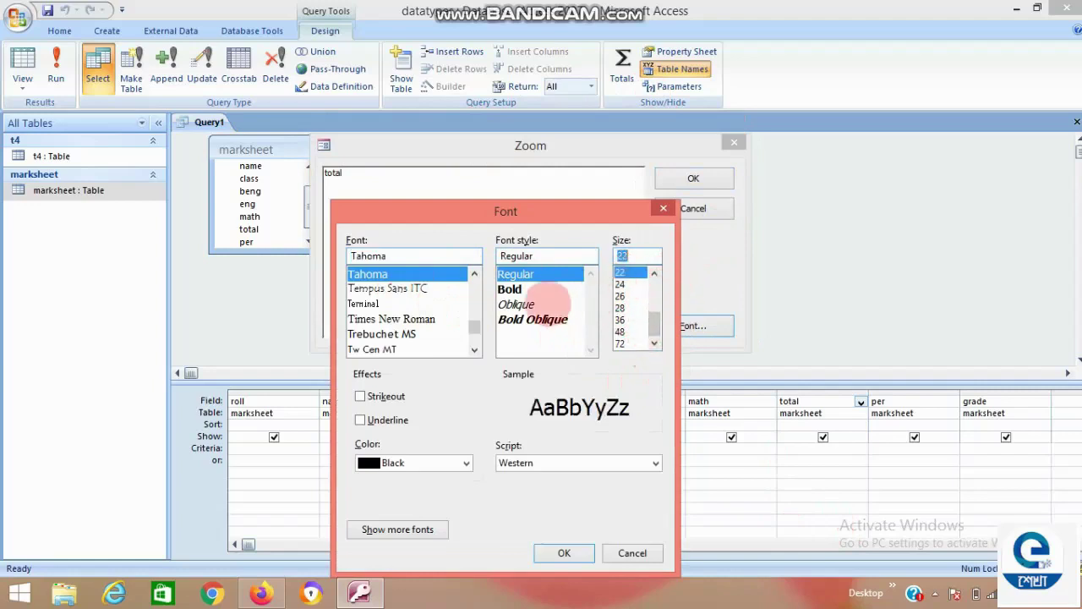
{"action": "left_click", "coordinate": [533, 289]}
{"action": "left_click", "coordinate": [380, 319]}
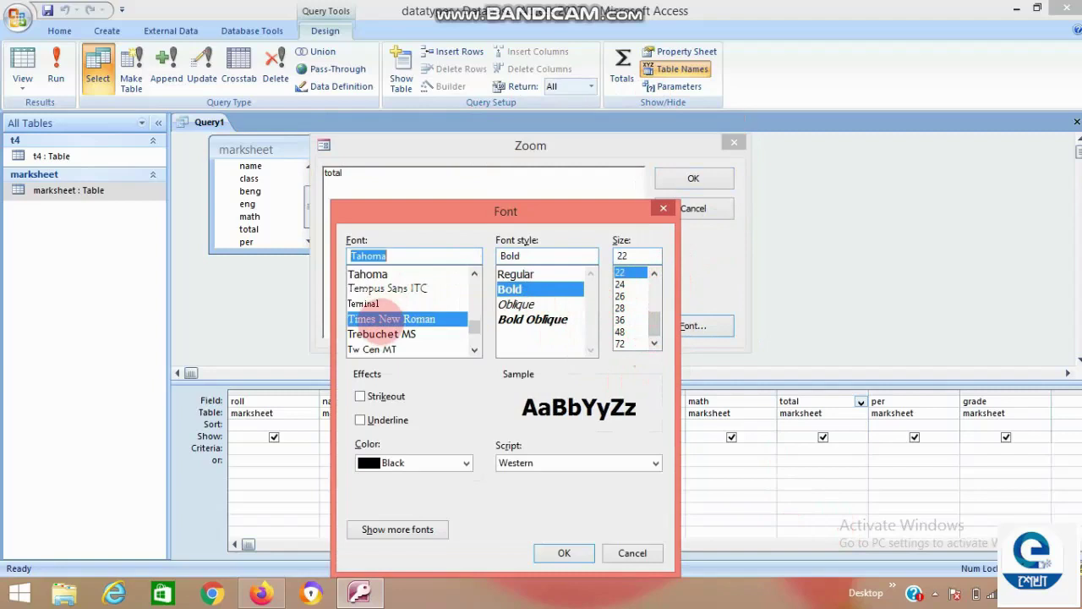
{"action": "left_click", "coordinate": [564, 552]}
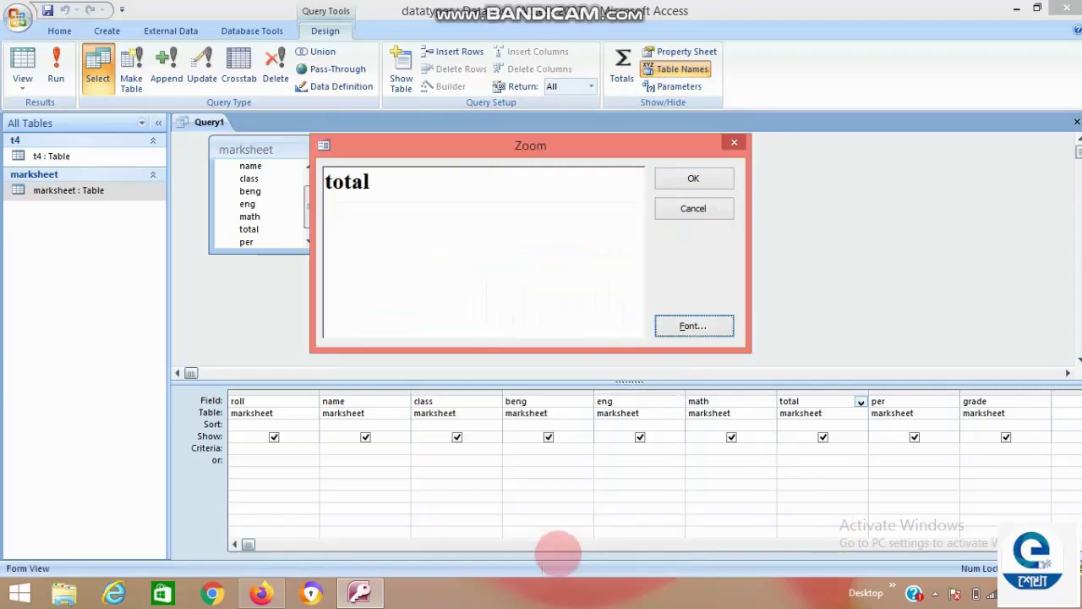
Change the total field to the expression total:beng+eng+math and commit it.
{"action": "left_click", "coordinate": [377, 180]}
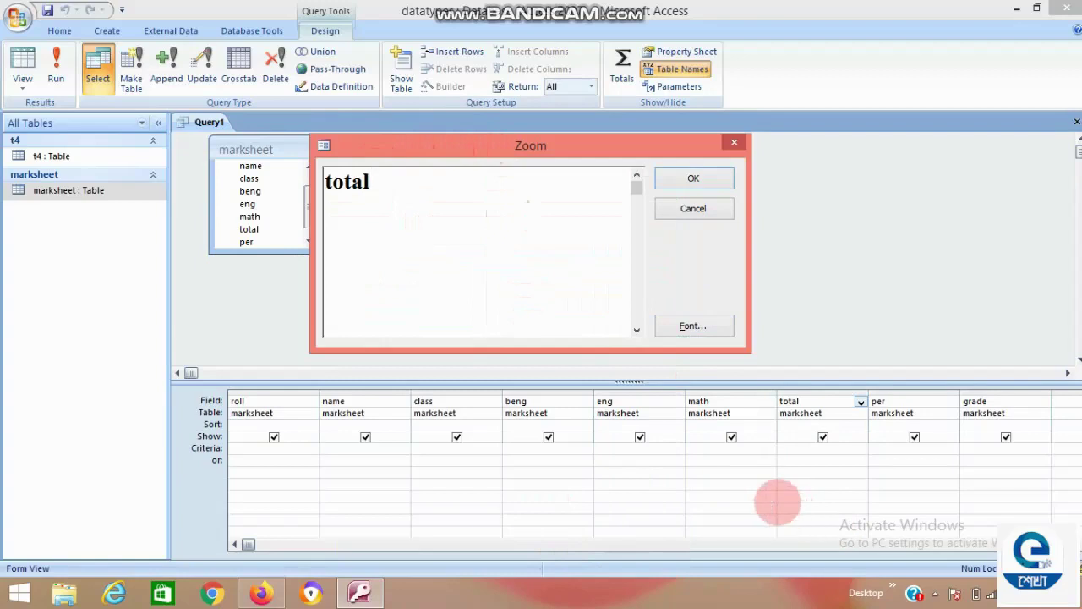
{"action": "type", "text": ":"}
{"action": "type", "text": "beng"}
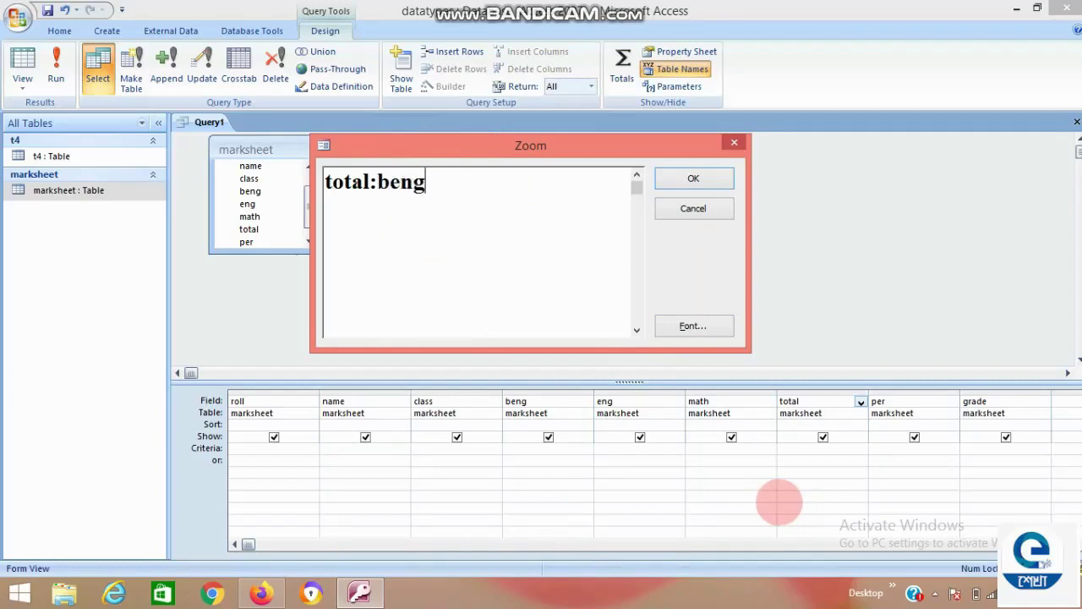
{"action": "type", "text": "+eng+"}
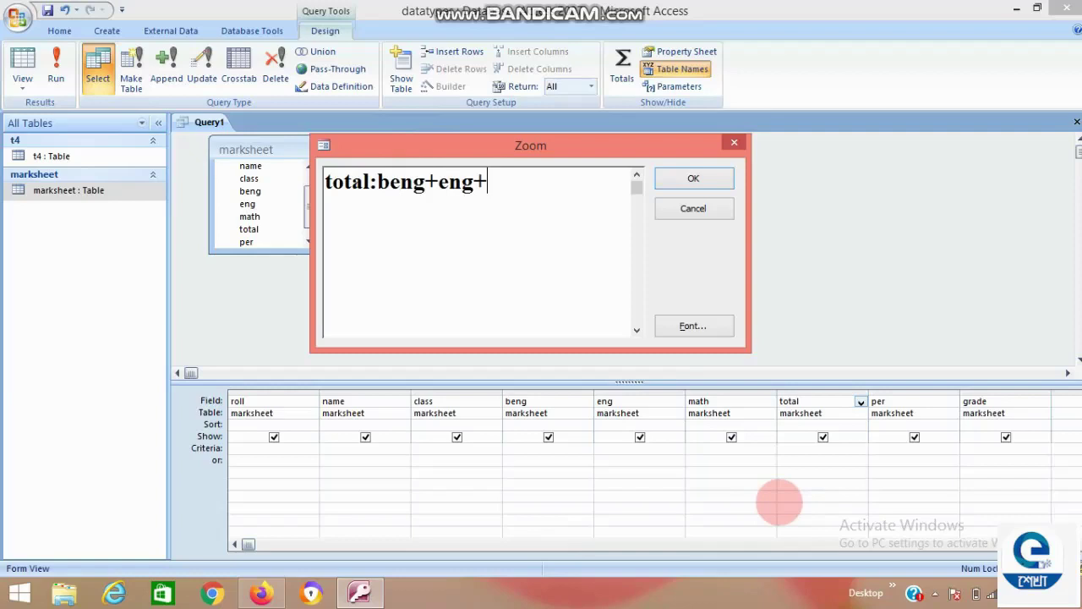
{"action": "type", "text": "math"}
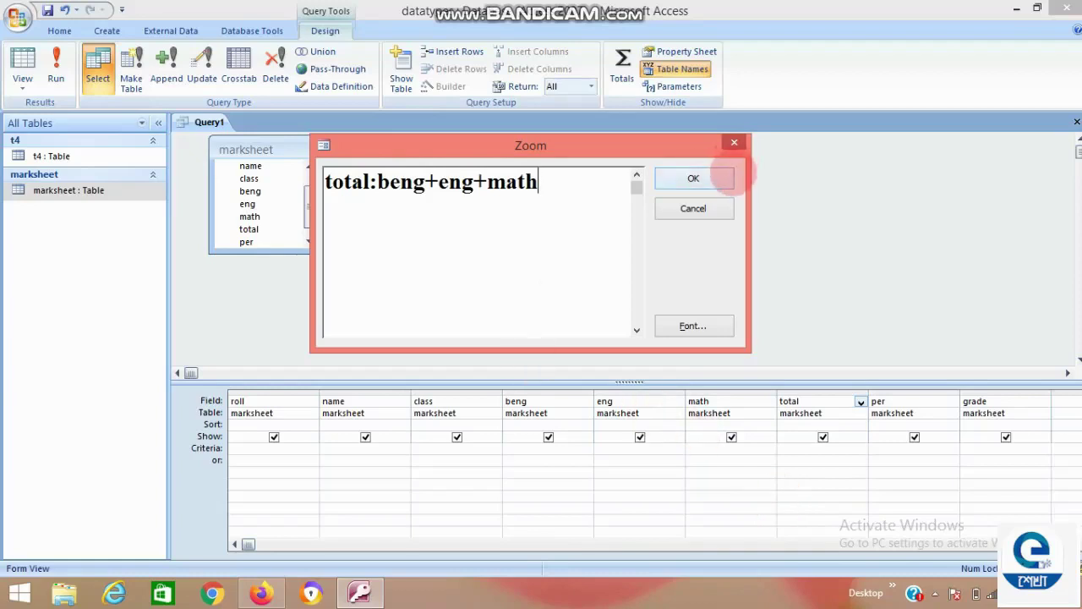
{"action": "left_click", "coordinate": [693, 178]}
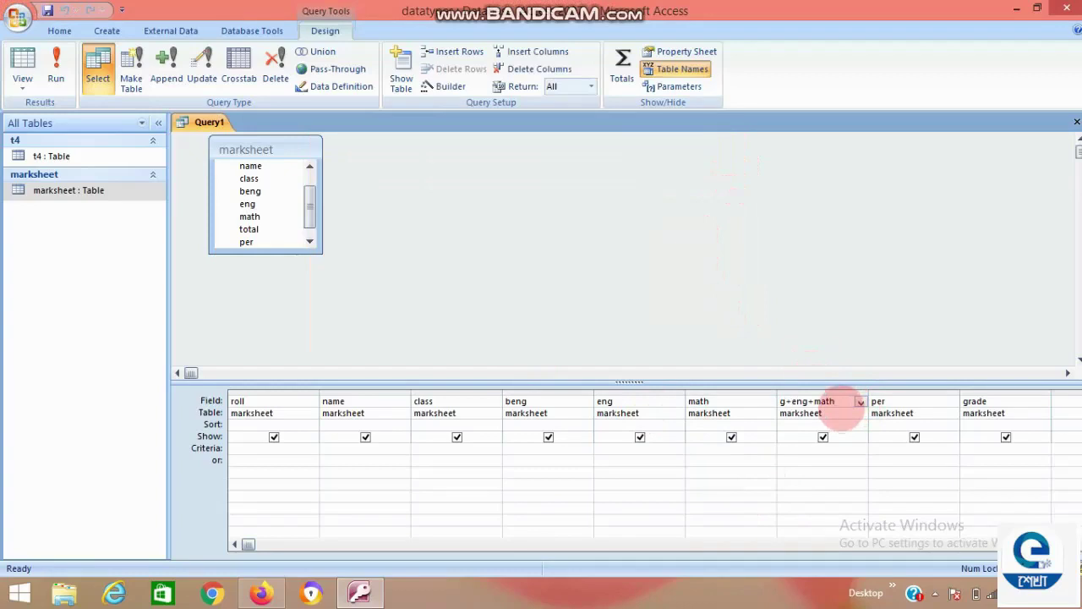
{"action": "key", "text": "Tab"}
Enter per:total*100/300 in the per column's Zoom box and commit it.
{"action": "left_click", "coordinate": [883, 400]}
{"action": "right_click", "coordinate": [893, 402]}
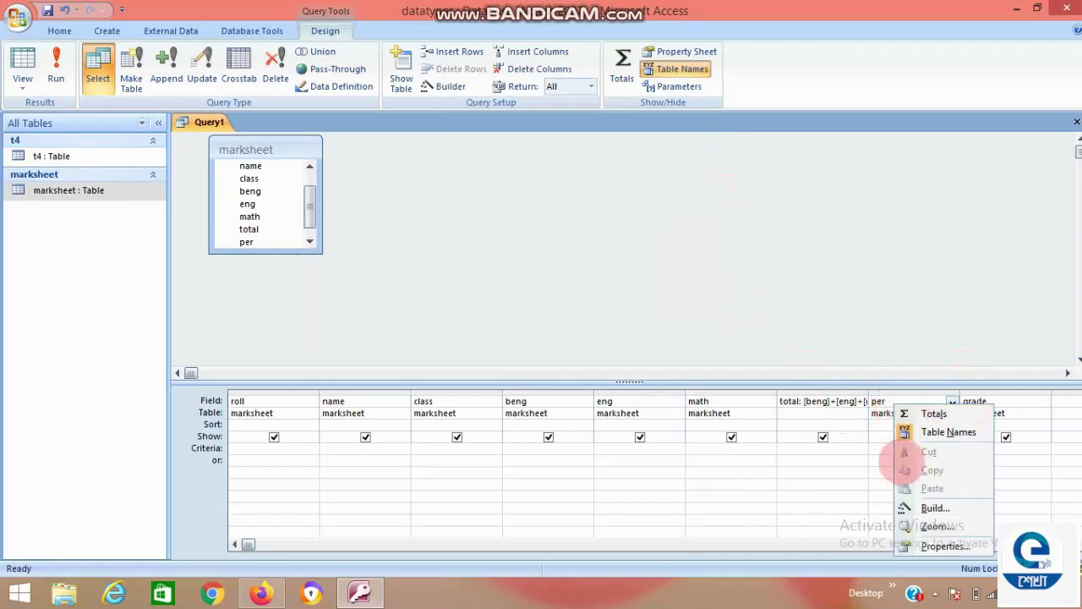
{"action": "left_click", "coordinate": [936, 526]}
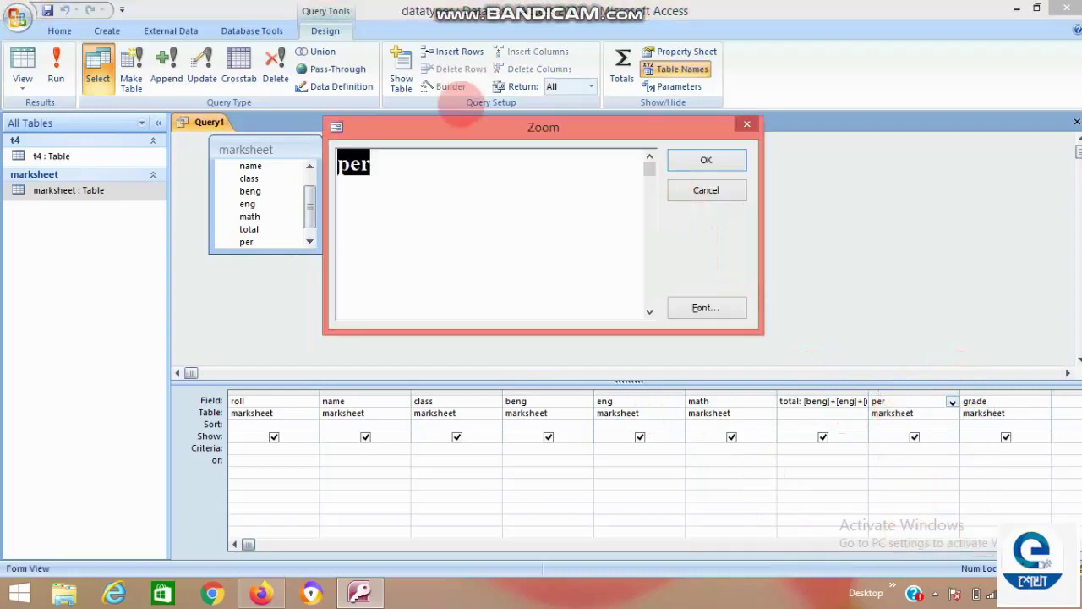
{"action": "left_click", "coordinate": [385, 179]}
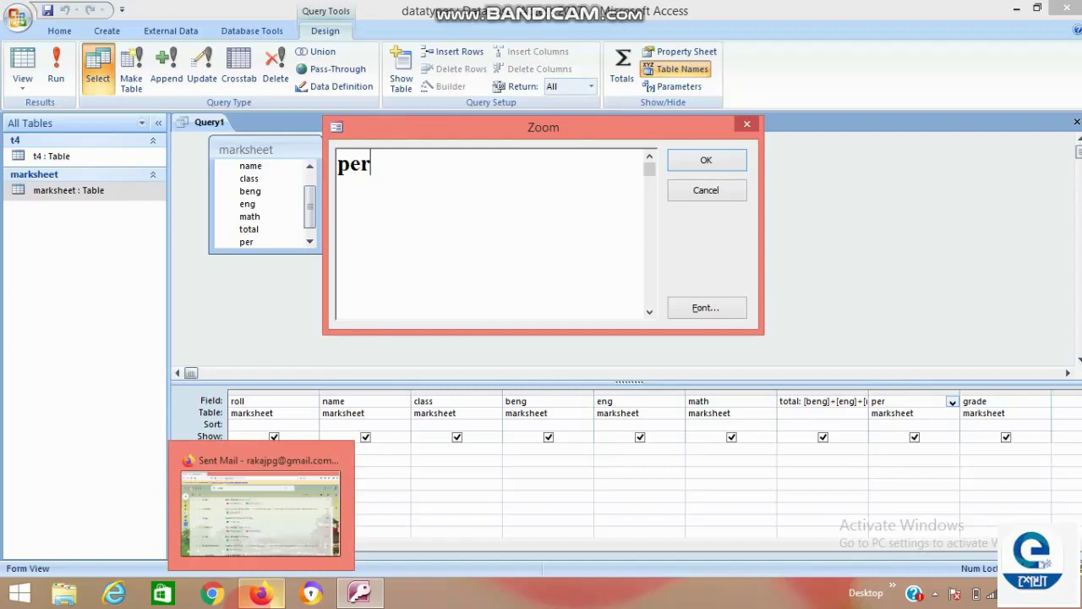
{"action": "type", "text": ":"}
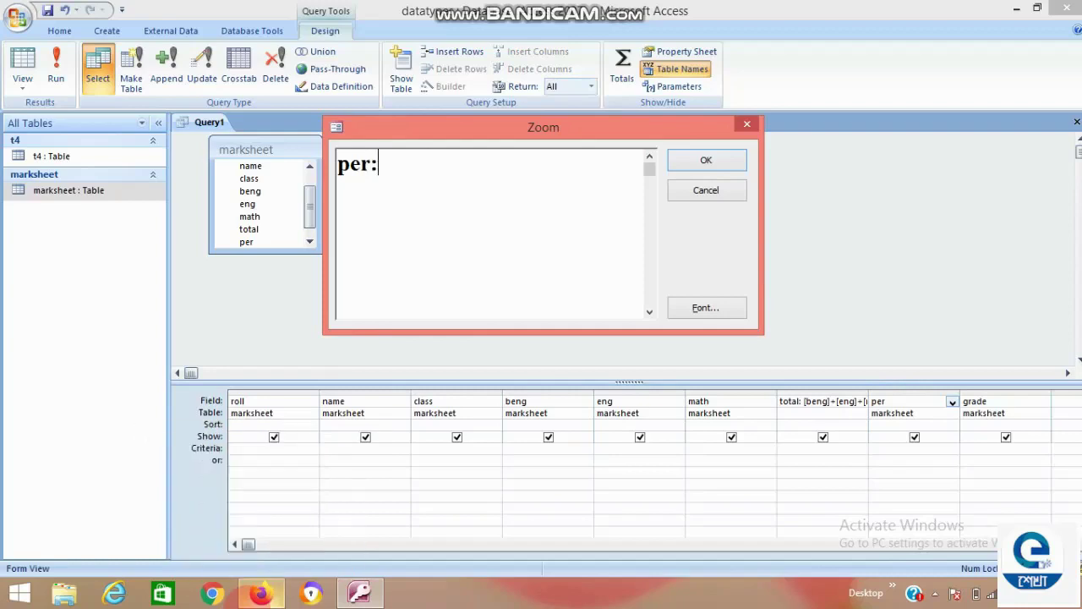
{"action": "type", "text": "total*"}
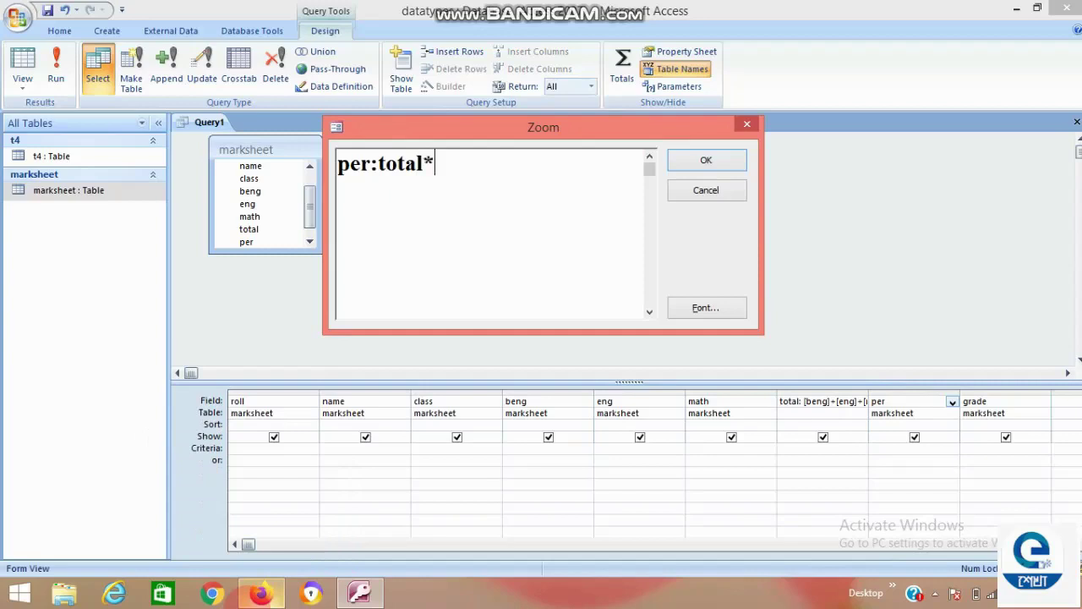
{"action": "type", "text": "100"}
{"action": "type", "text": "/300"}
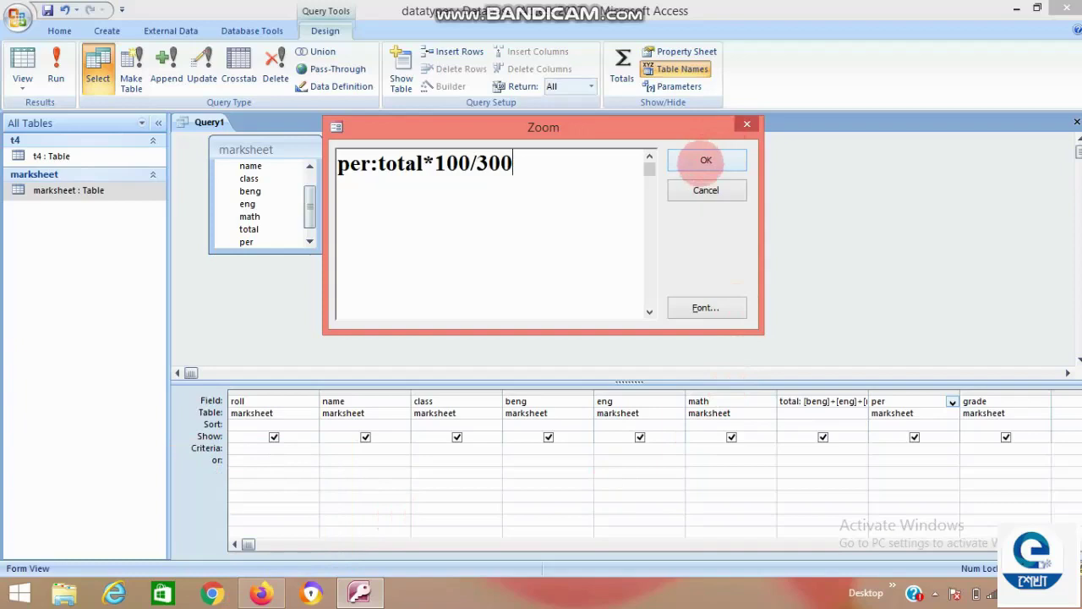
{"action": "left_click", "coordinate": [706, 160]}
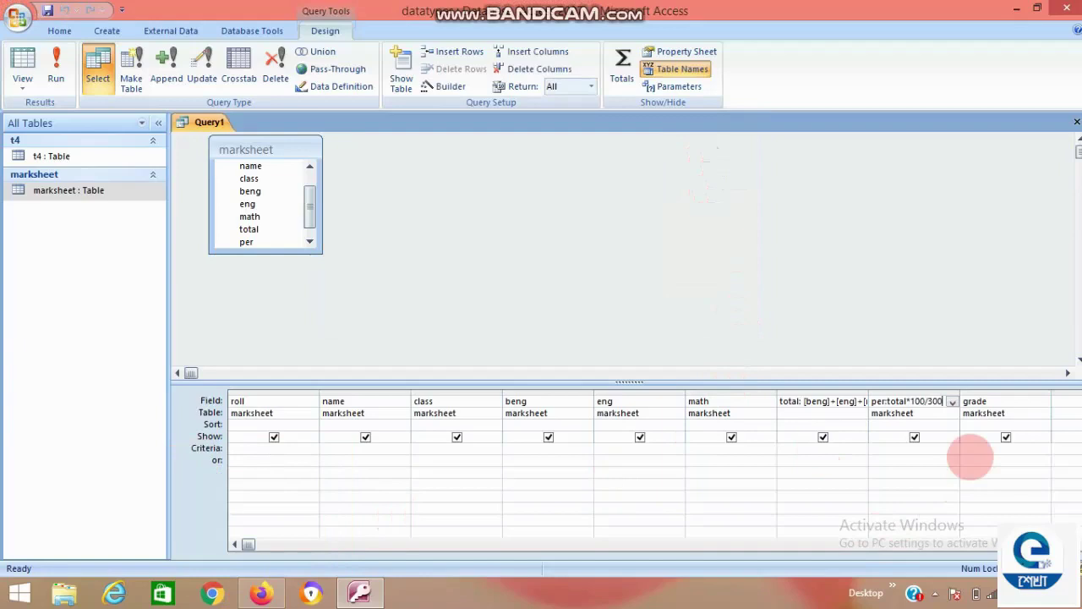
{"action": "key", "text": "Tab"}
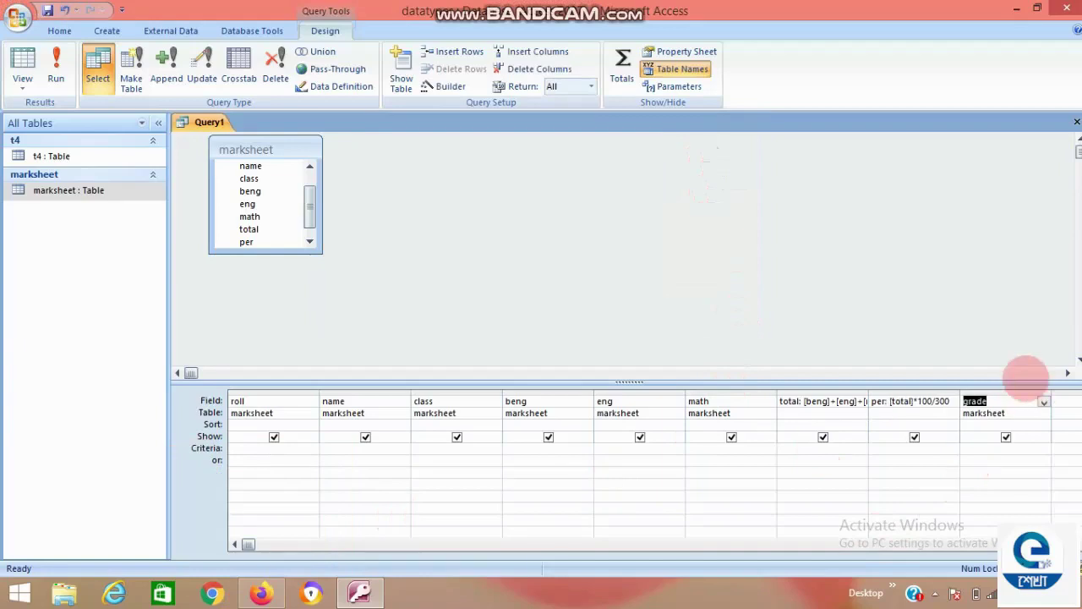
Define grade in the Zoom box as iif(per>=80,"A",iif(per>=60,"B",iif(per>=40,"C","D"))).
{"action": "left_click", "coordinate": [1006, 402]}
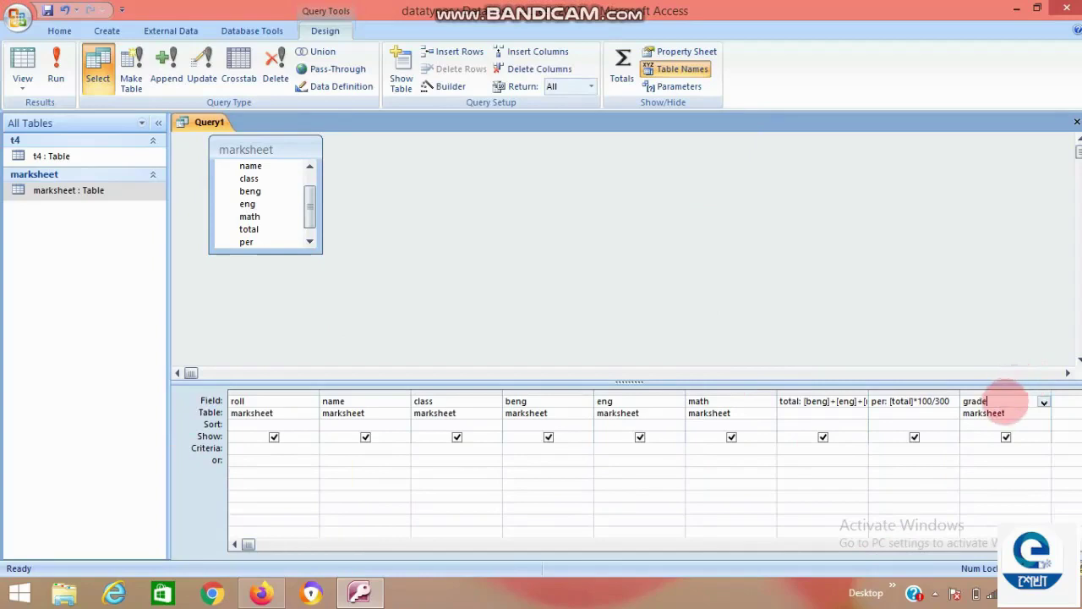
{"action": "right_click", "coordinate": [1006, 403]}
{"action": "left_click", "coordinate": [1014, 527]}
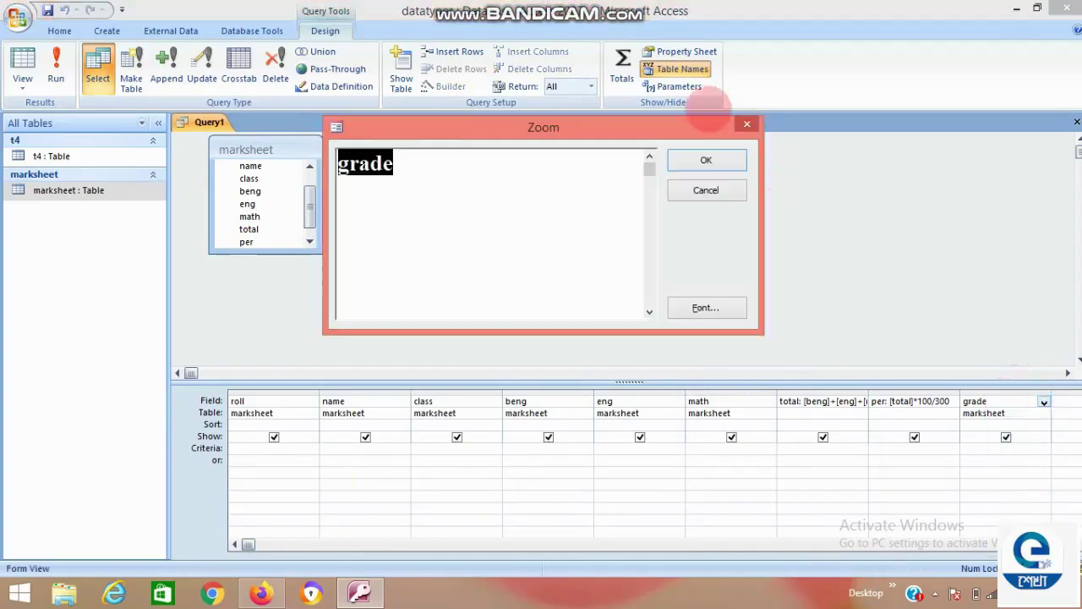
{"action": "left_click", "coordinate": [434, 162]}
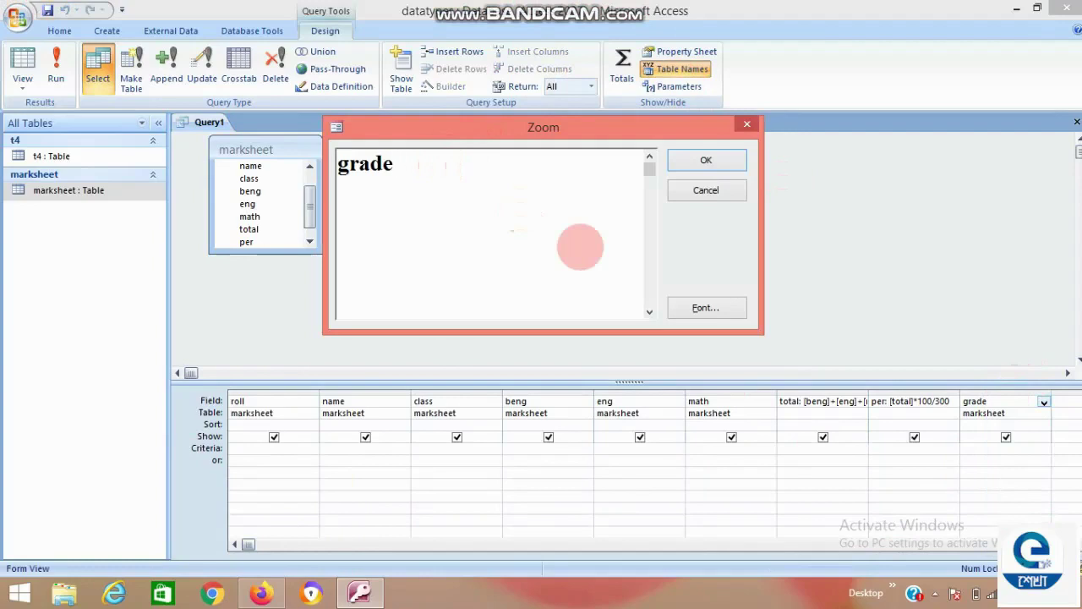
{"action": "type", "text": ":iif(pere"}
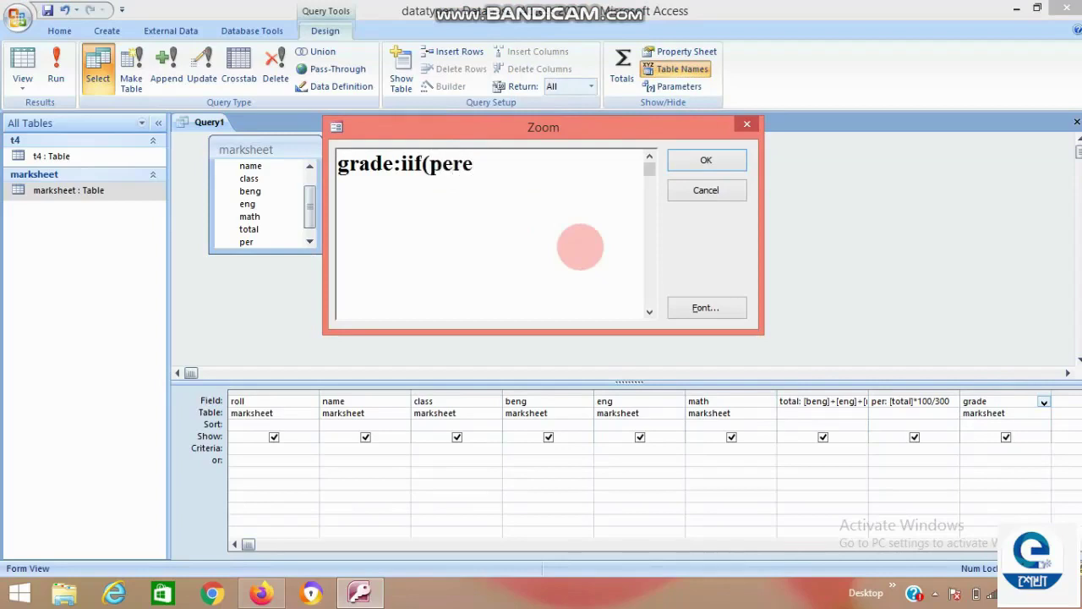
{"action": "key", "text": "BackSpace"}
{"action": "type", "text": ">=80,"}
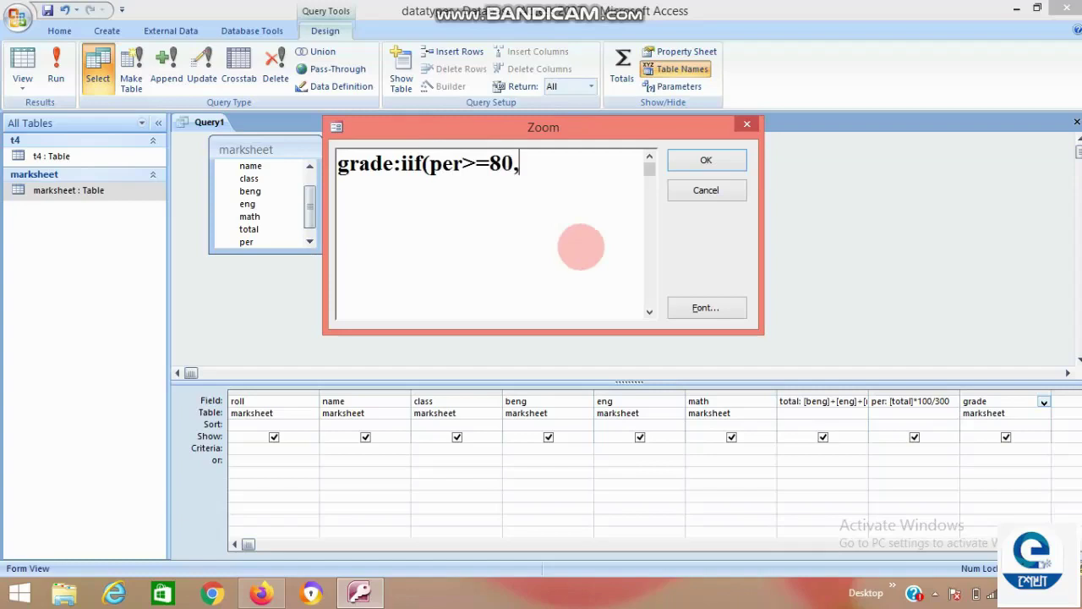
{"action": "type", "text": "\"A\",iif"}
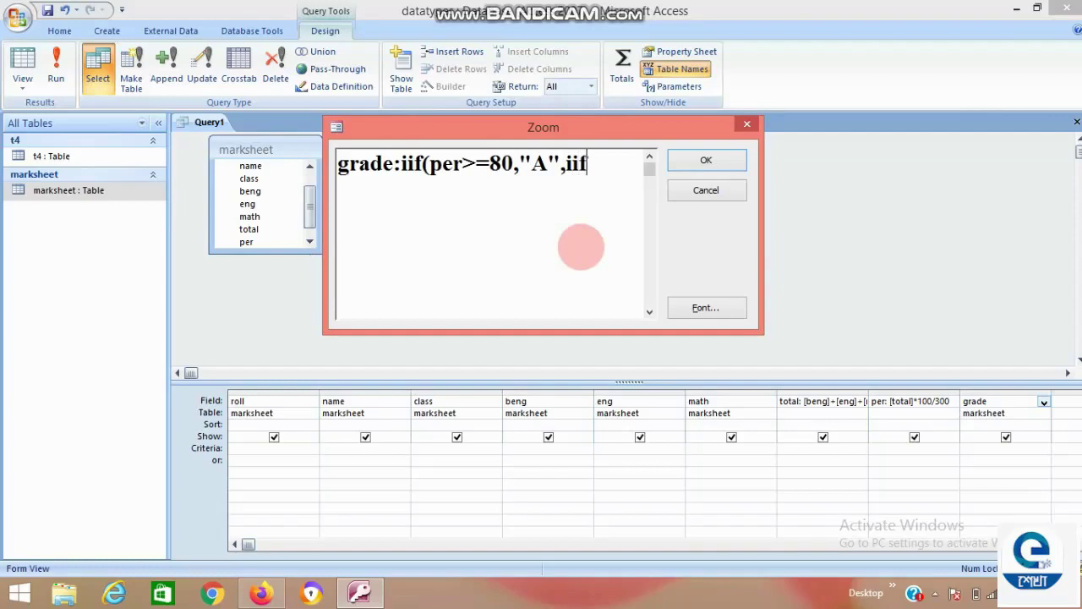
{"action": "type", "text": "(per>=60"}
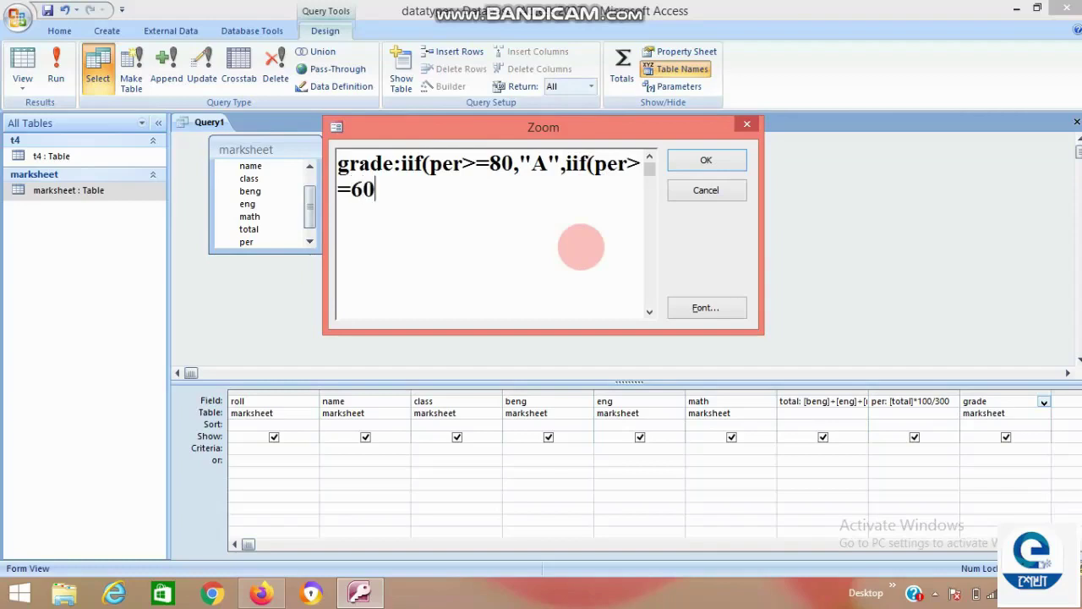
{"action": "type", "text": ",\""}
{"action": "type", "text": "B\","}
{"action": "type", "text": "iif"}
{"action": "type", "text": "(per"}
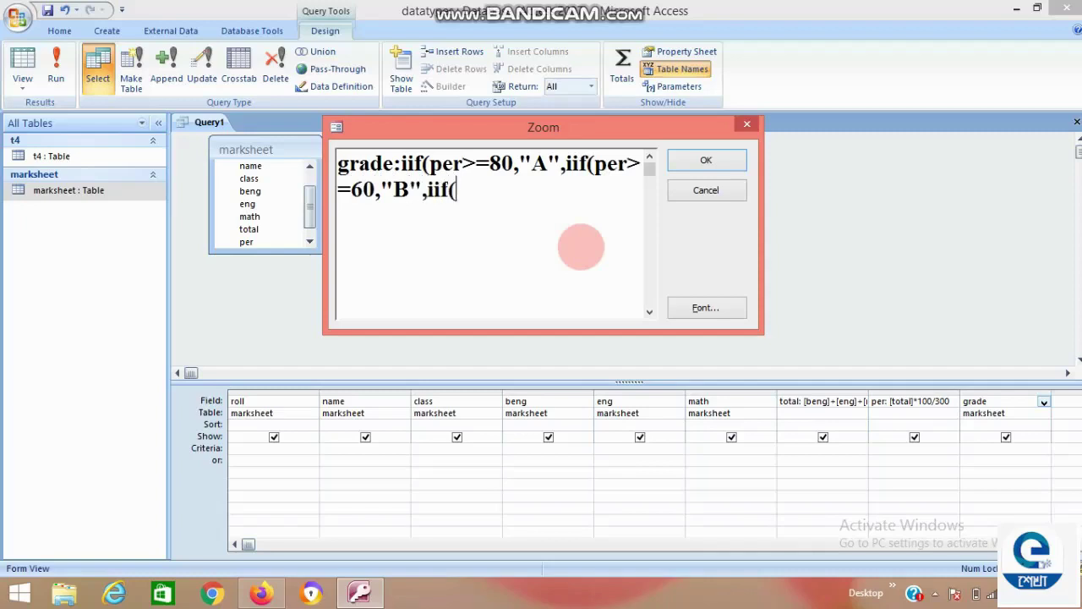
{"action": "type", "text": ">=40,\""}
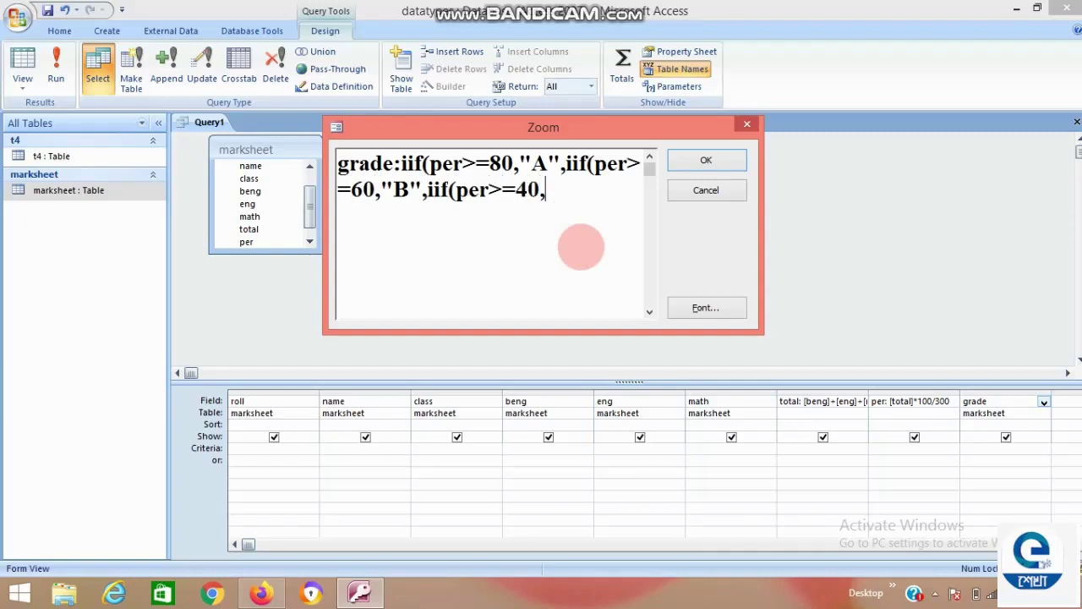
{"action": "type", "text": "C\",\"D\""}
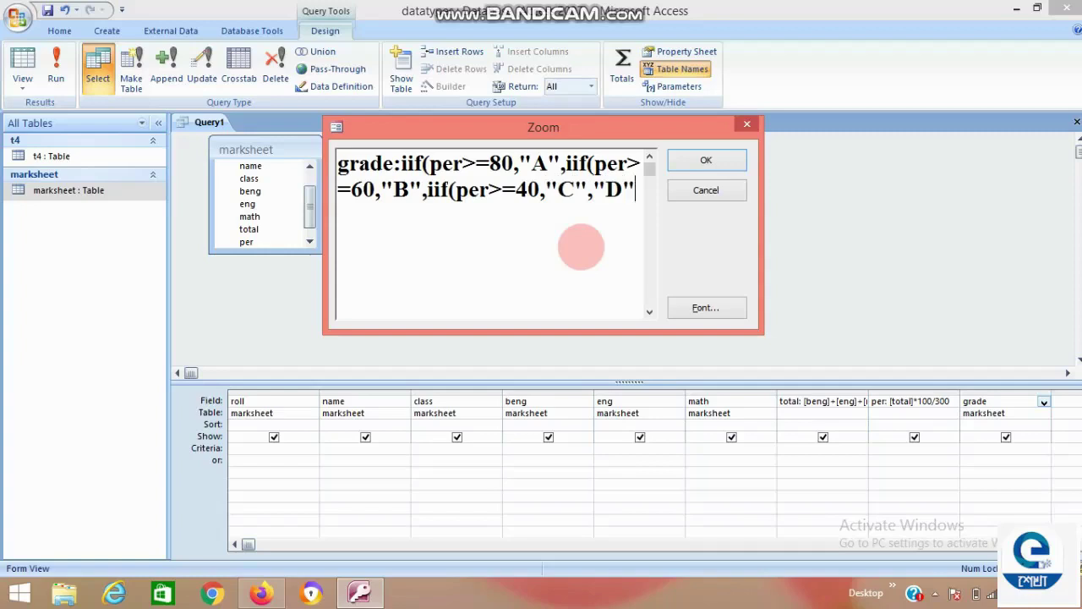
{"action": "type", "text": ")))"}
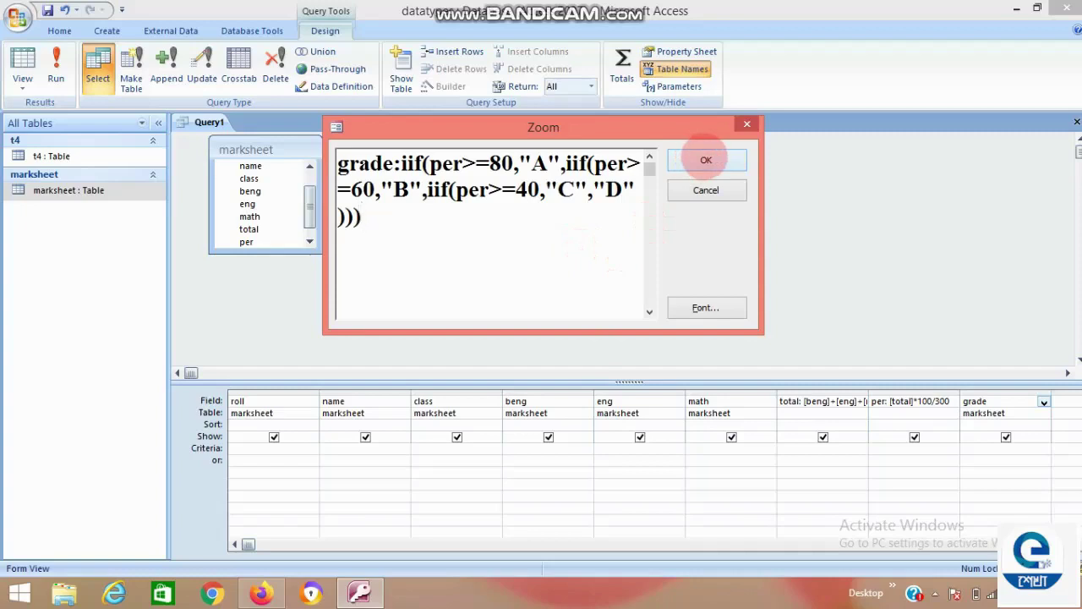
{"action": "left_click", "coordinate": [706, 160]}
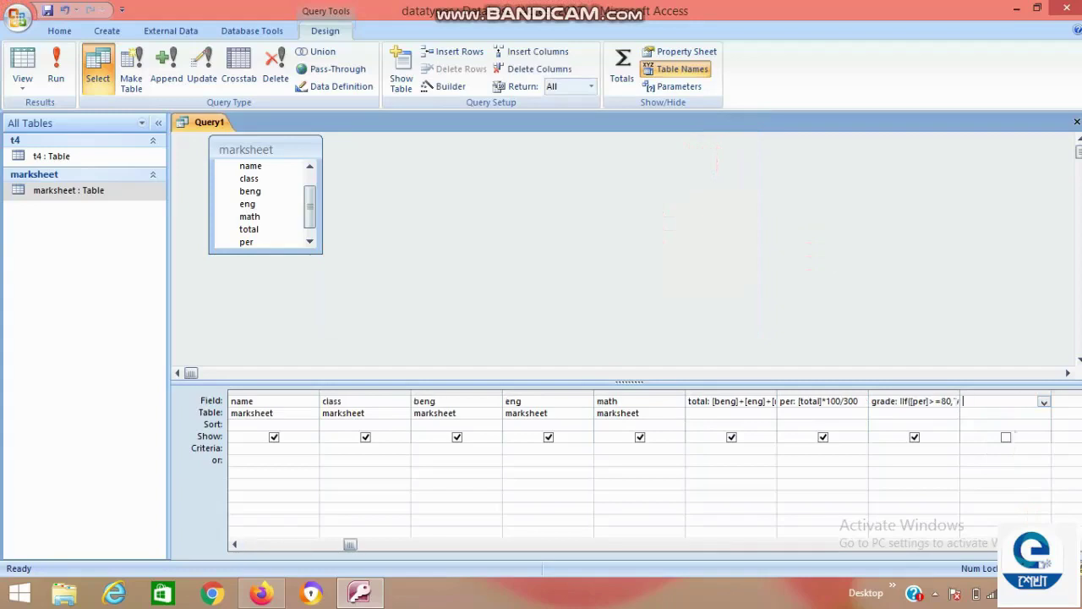
Close the query design and save it under the name 'select'.
{"action": "key", "text": "ctrl+w"}
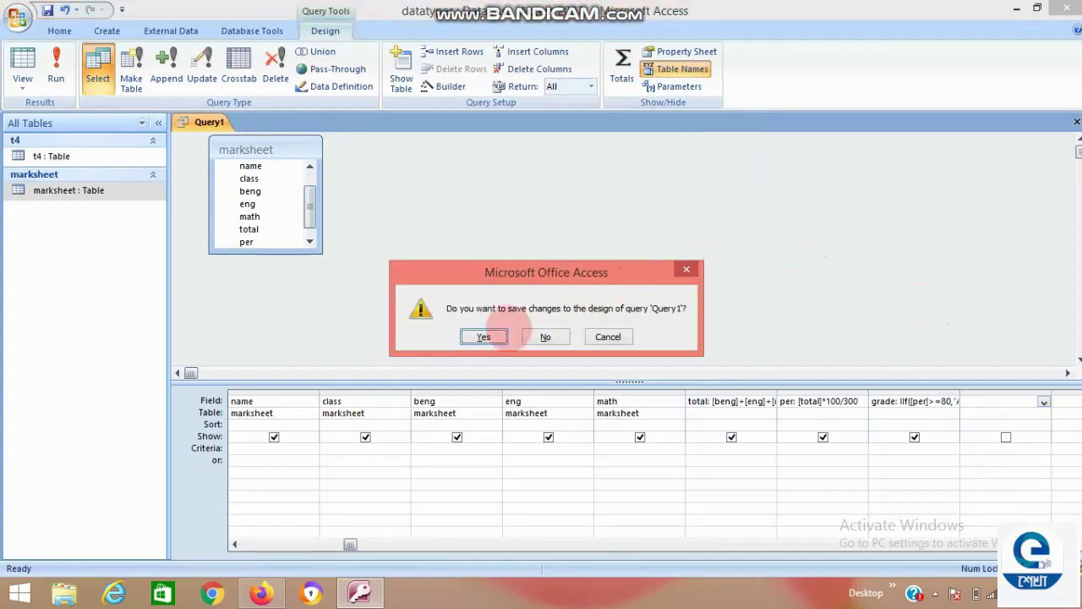
{"action": "left_click", "coordinate": [479, 345]}
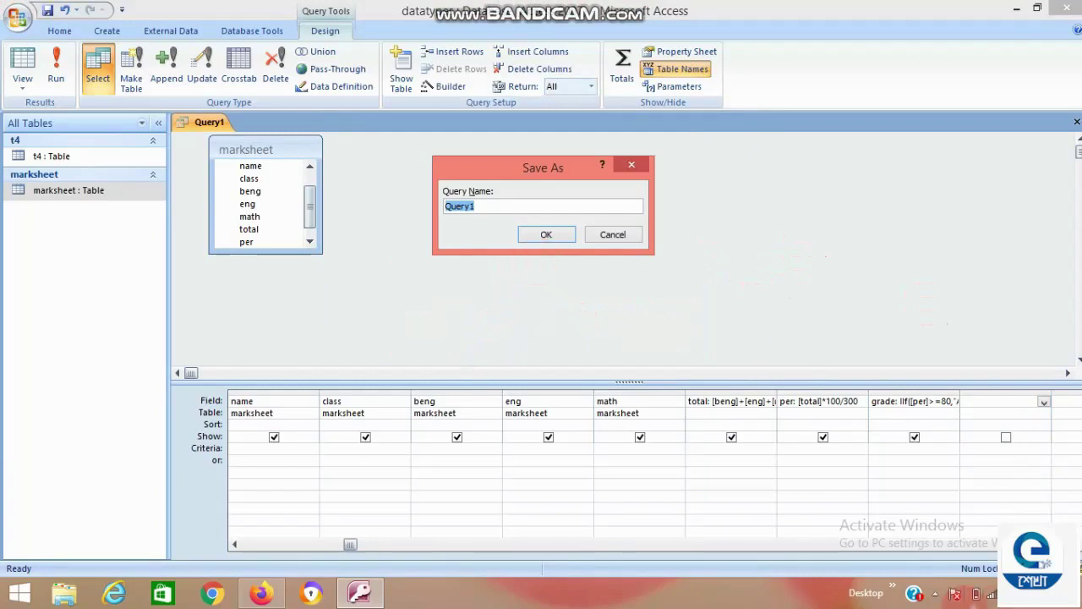
{"action": "type", "text": "select"}
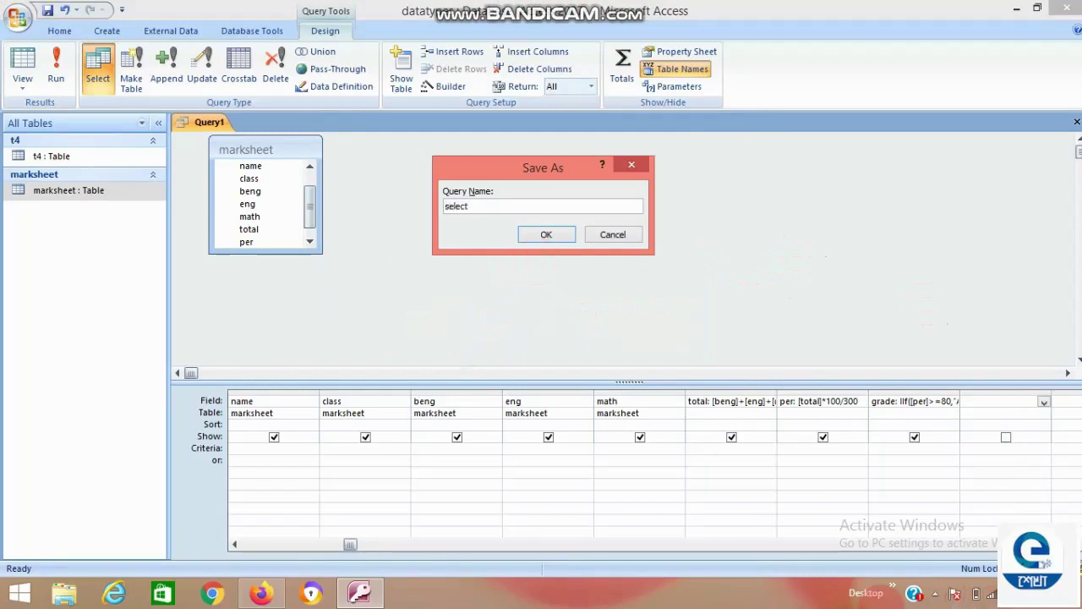
{"action": "left_click", "coordinate": [546, 234]}
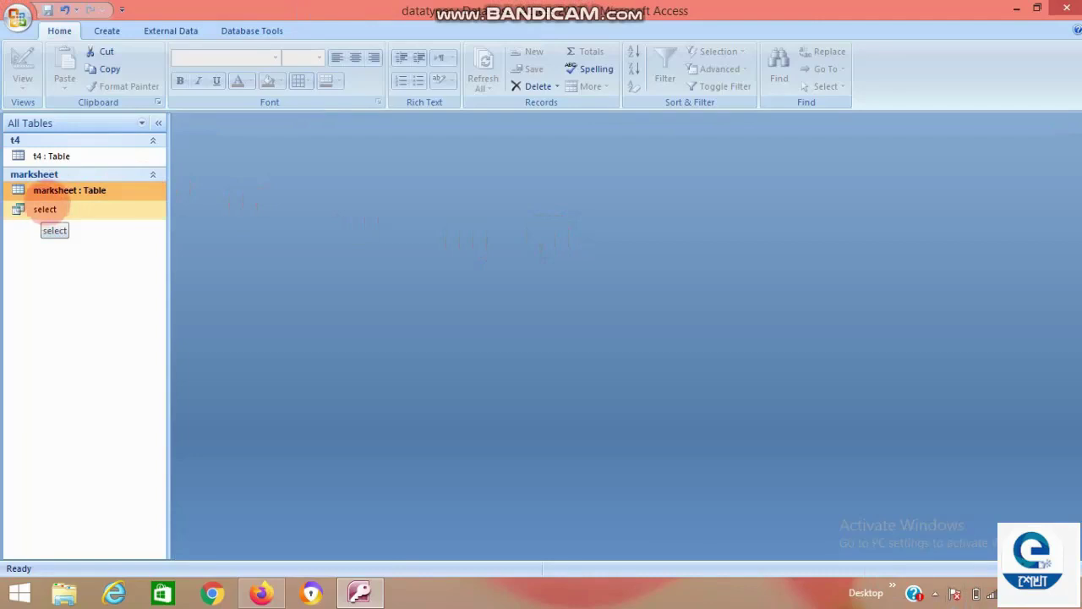
Check the marksheet table, then run the select query and widen its per column.
{"action": "double_click", "coordinate": [68, 190]}
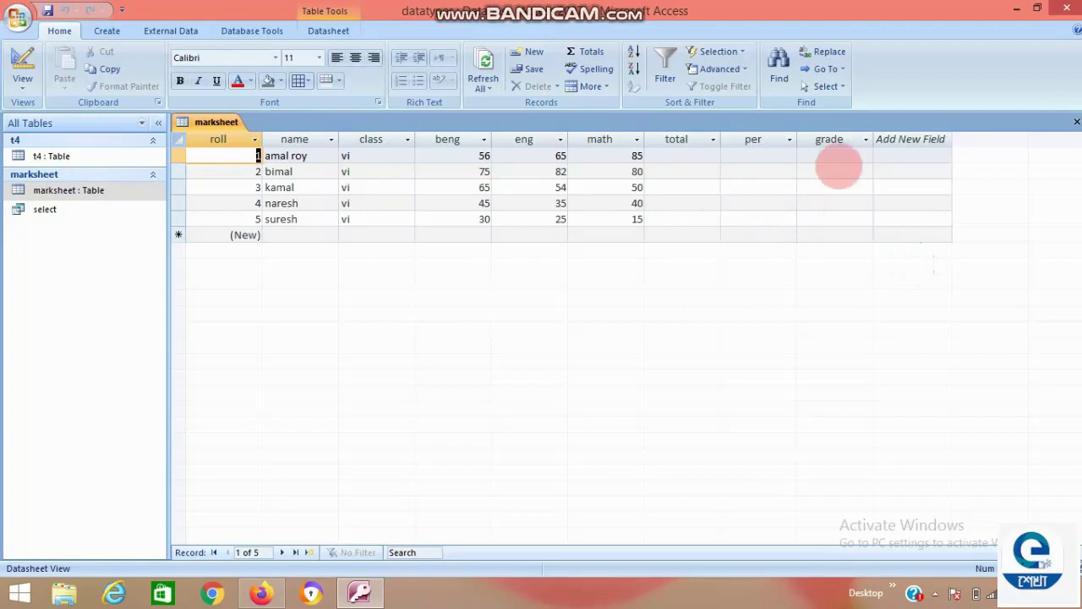
{"action": "left_click", "coordinate": [1077, 122]}
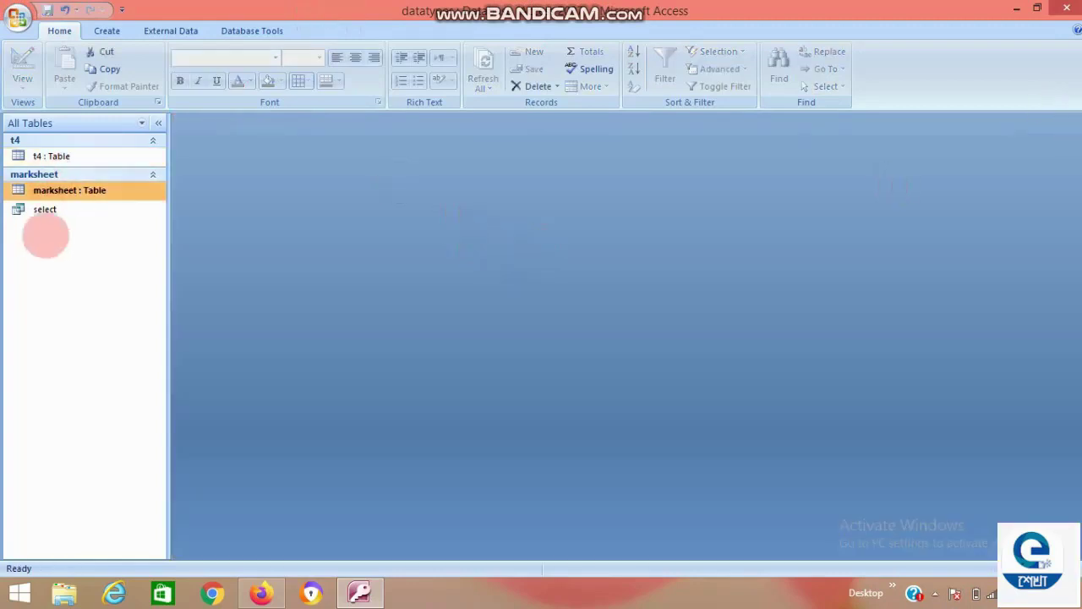
{"action": "double_click", "coordinate": [51, 210]}
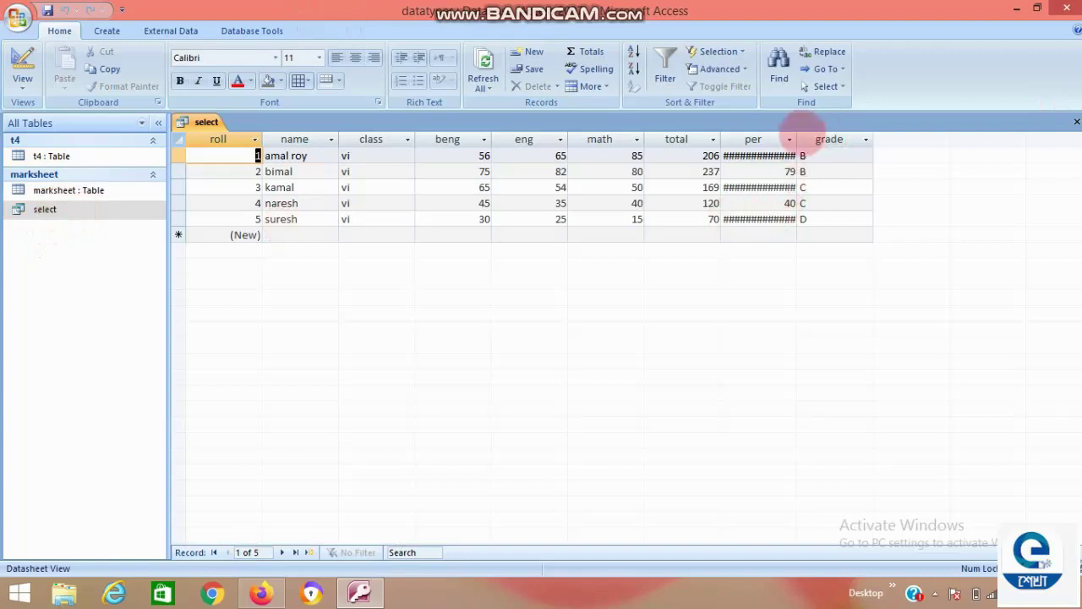
{"action": "left_click_drag", "start_coordinate": [797, 139], "coordinate": [829, 147]}
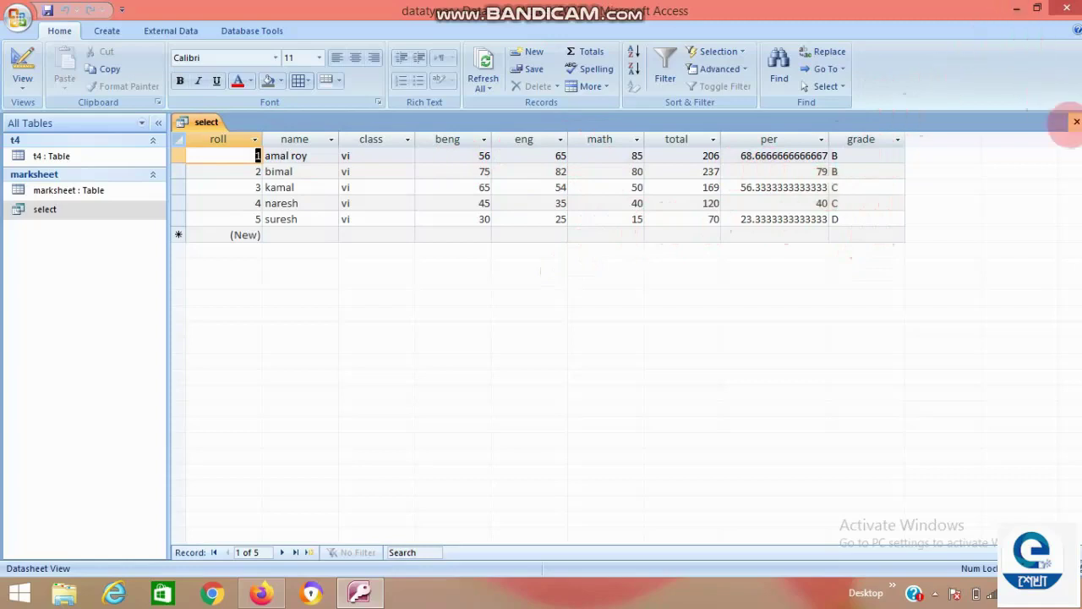
{"action": "left_click", "coordinate": [1076, 122]}
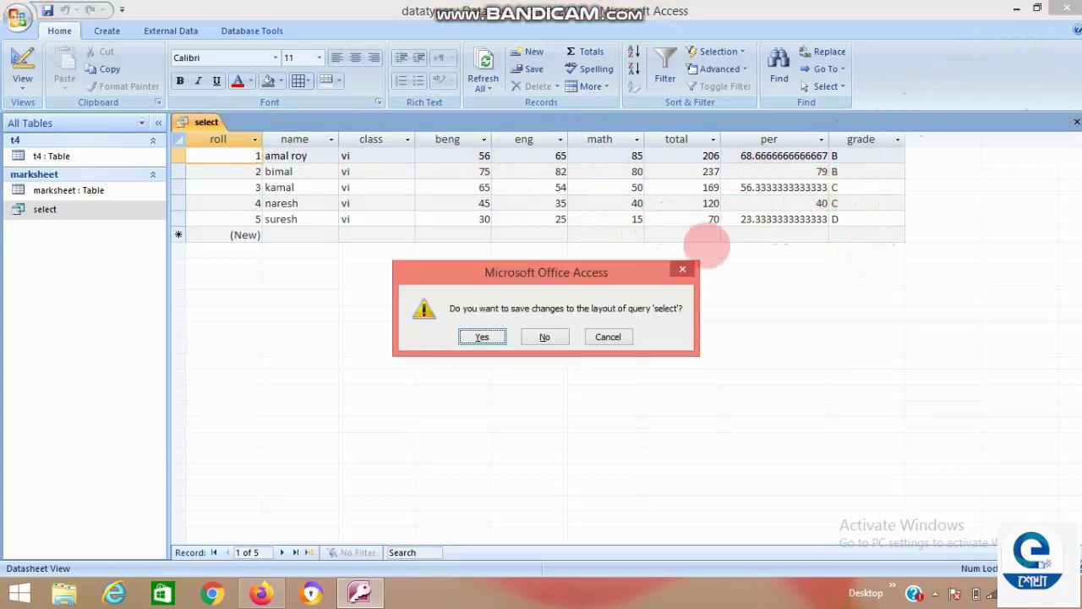
Keep the widened layout, view and close the select query's design, then exit Access.
{"action": "left_click", "coordinate": [482, 336]}
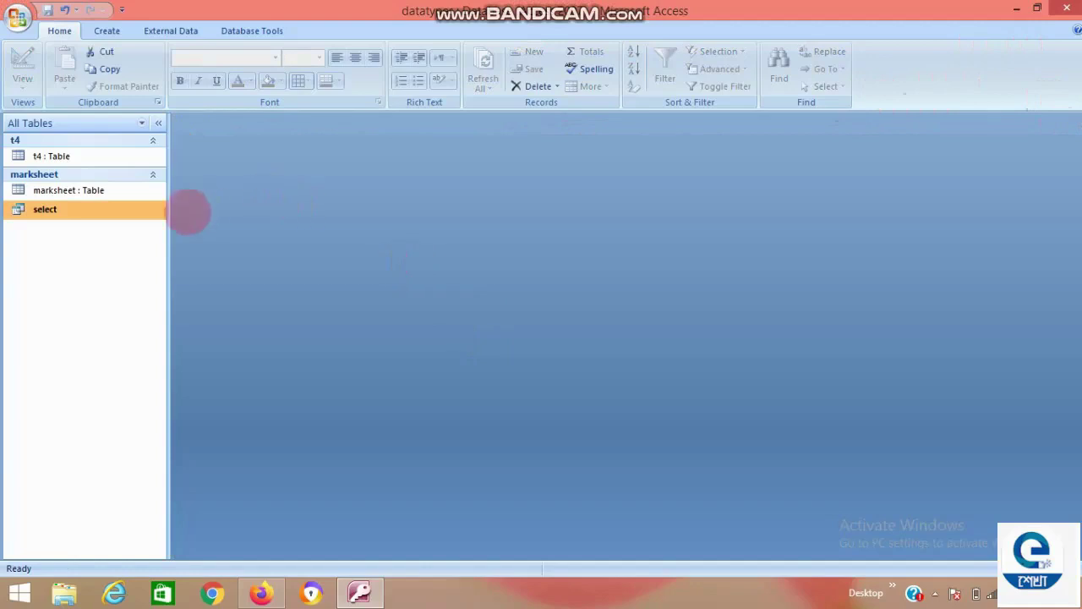
{"action": "right_click", "coordinate": [150, 214]}
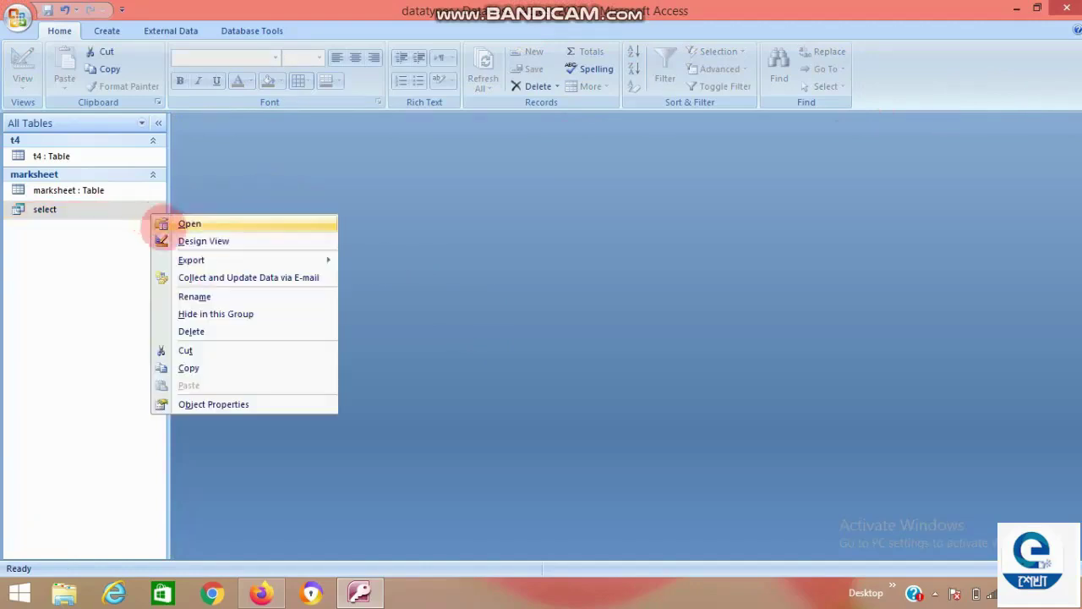
{"action": "left_click", "coordinate": [207, 241]}
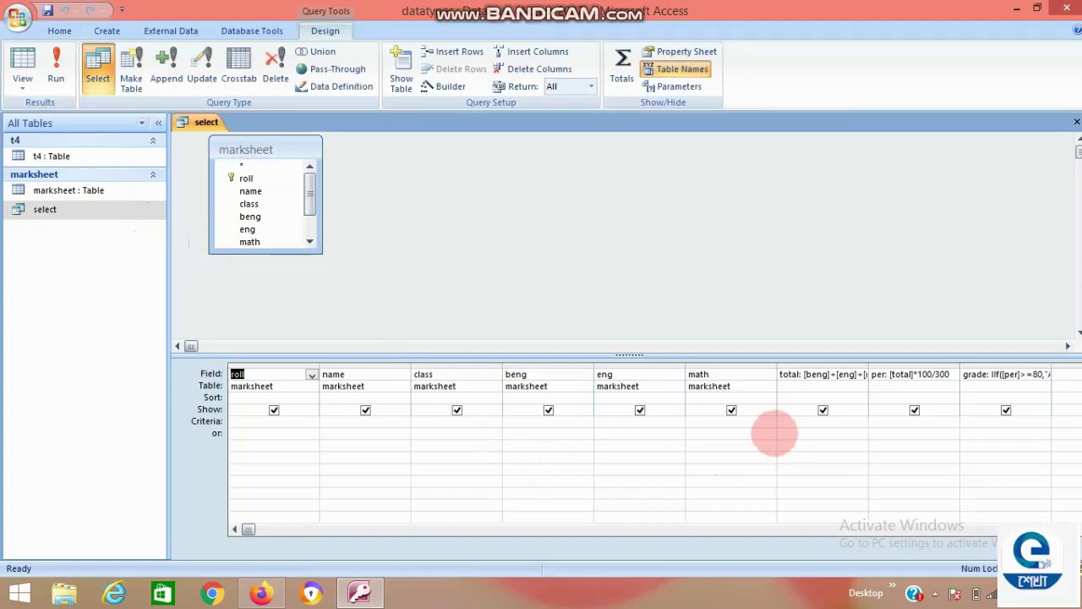
{"action": "key", "text": "ctrl+w"}
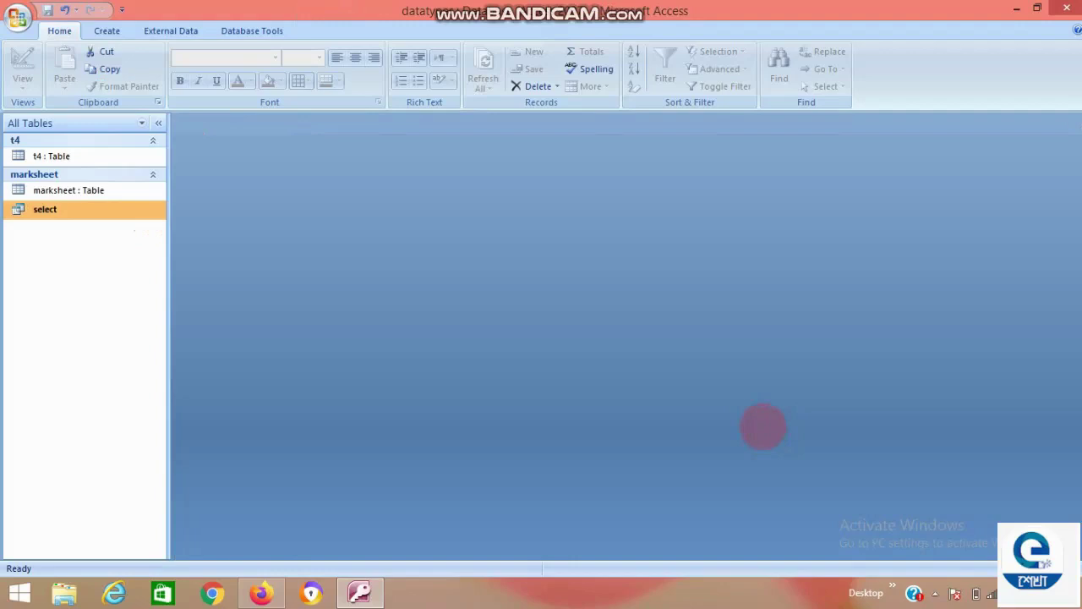
{"action": "mouse_move", "coordinate": [1068, 12]}
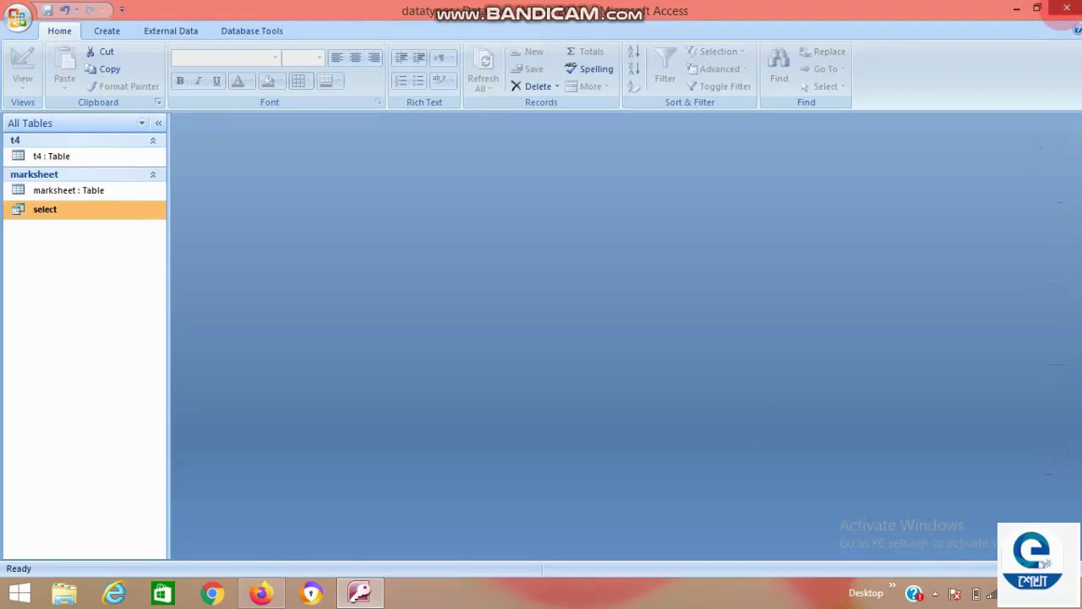
{"action": "left_click", "coordinate": [1067, 9]}
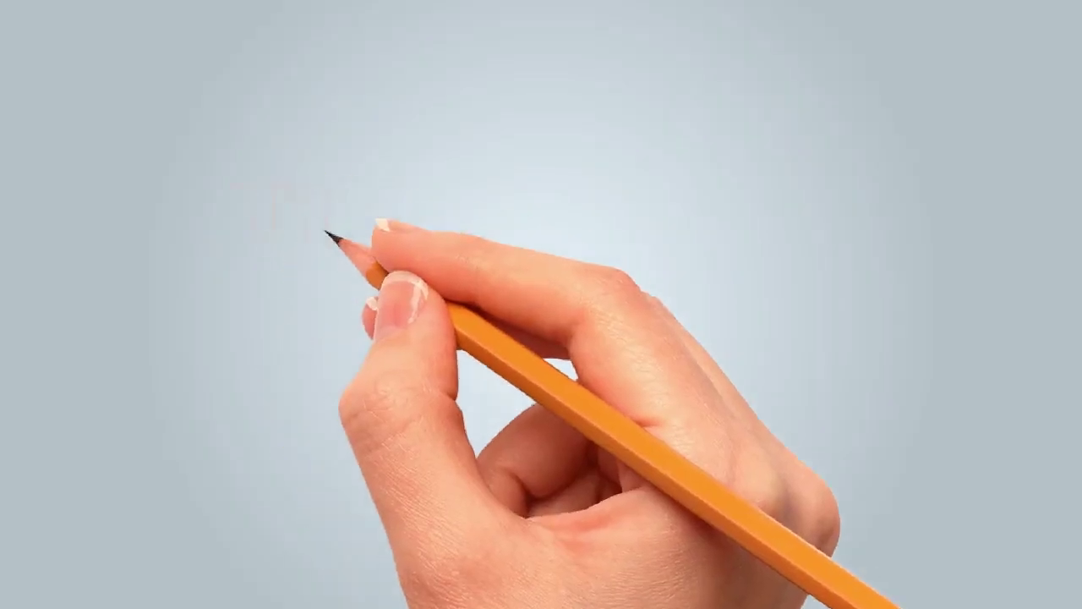